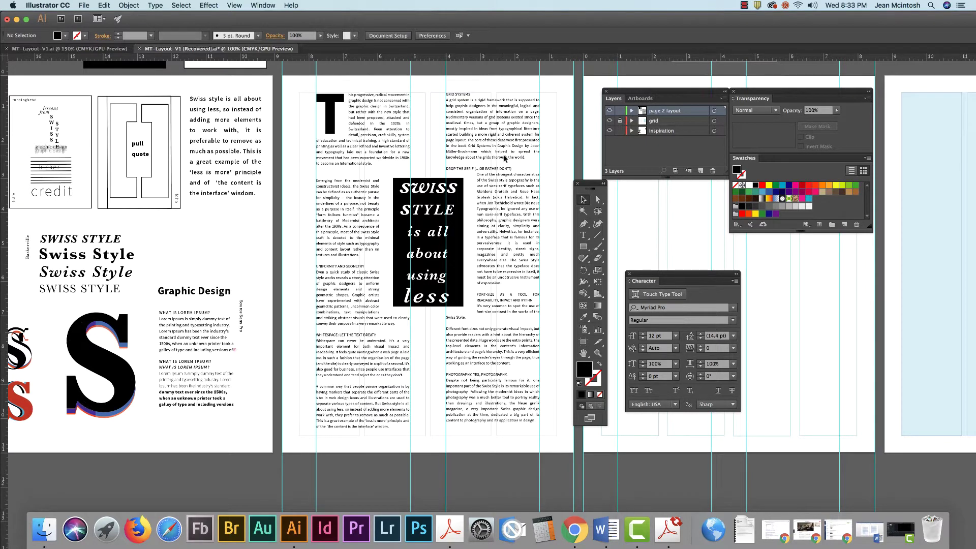
Select the left and right text columns of the finished spread.
{"action": "left_click", "coordinate": [386, 133]}
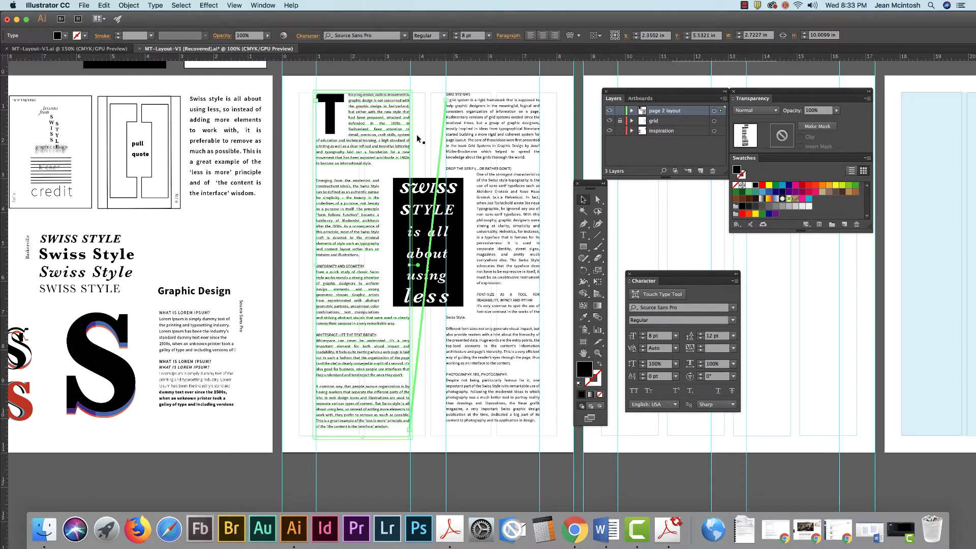
{"action": "left_click", "coordinate": [477, 141]}
{"action": "left_click", "coordinate": [477, 141]}
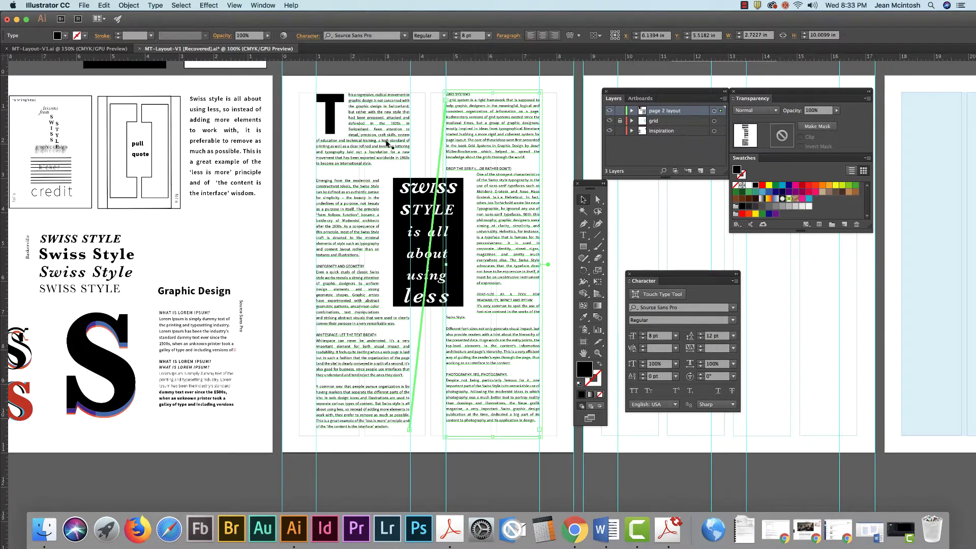
{"action": "left_click", "coordinate": [400, 209]}
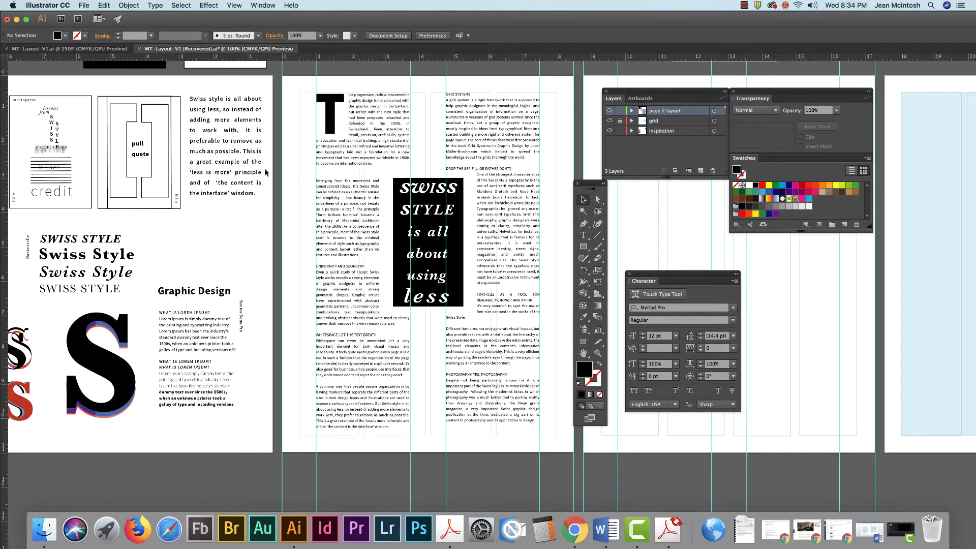
{"action": "scroll", "coordinate": [268, 167], "scroll_direction": "left", "scroll_amount": 5}
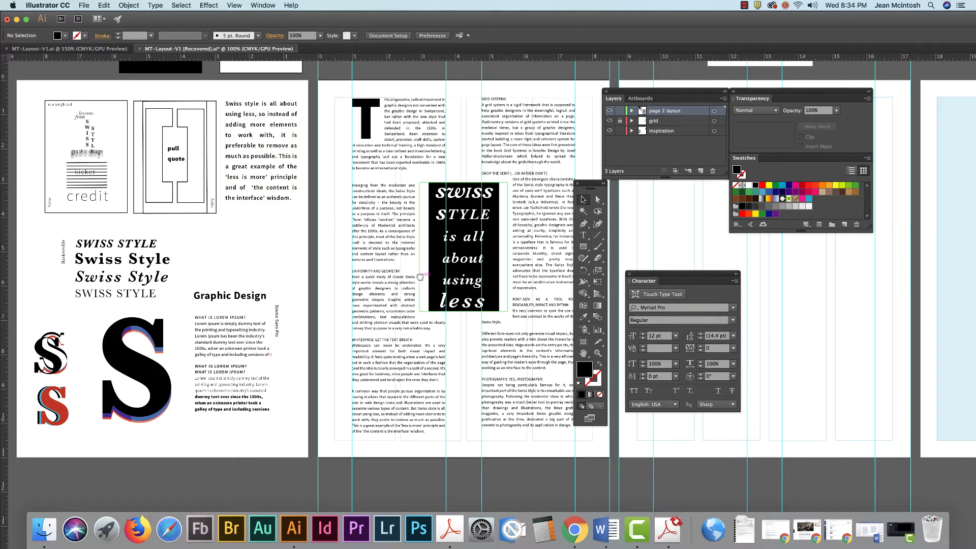
{"action": "scroll", "coordinate": [378, 239], "scroll_direction": "right", "scroll_amount": 4}
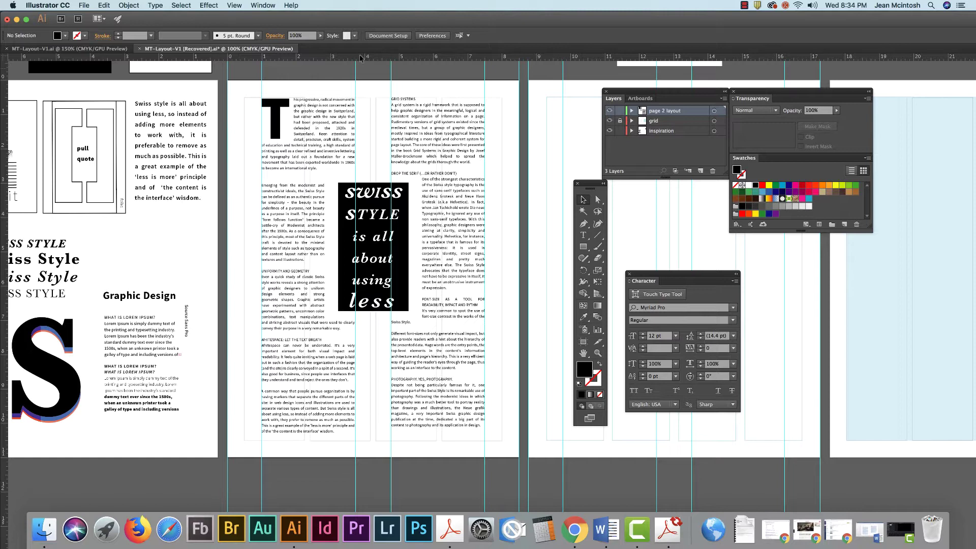
Check the View menu's ruler options, add and undo a vertical guide, then pan to the empty next page.
{"action": "left_click", "coordinate": [235, 6]}
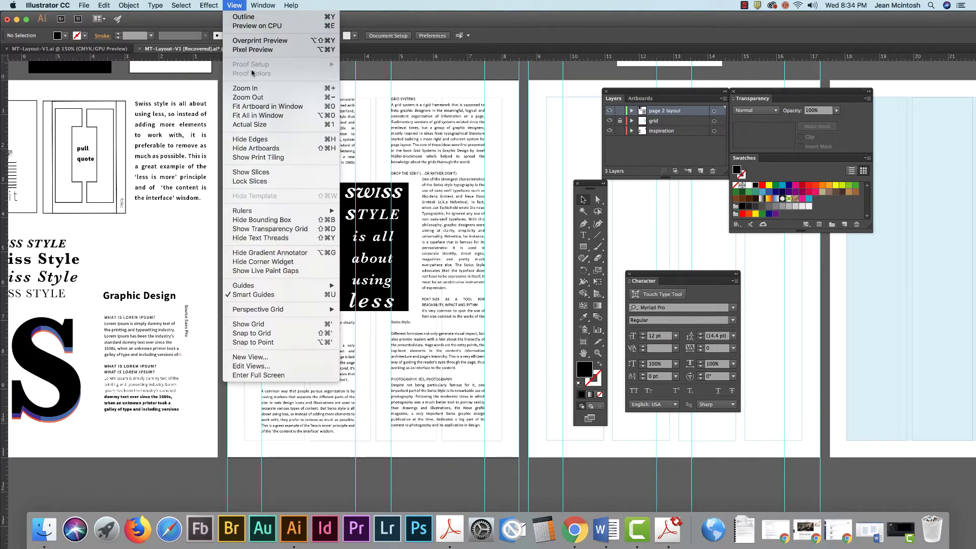
{"action": "mouse_move", "coordinate": [263, 211]}
{"action": "left_click", "coordinate": [290, 6]}
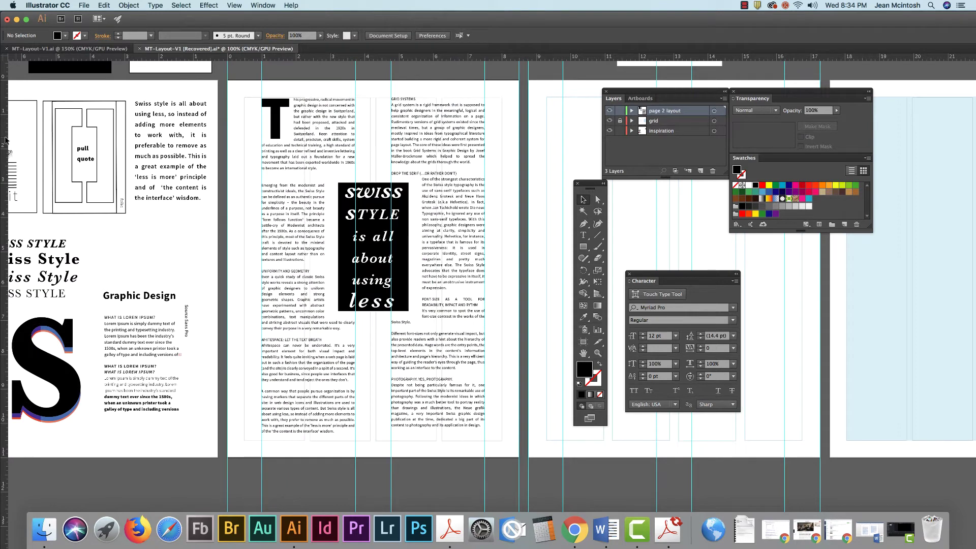
{"action": "left_click_drag", "start_coordinate": [221, 147], "coordinate": [223, 146]}
{"action": "key", "text": "super+z"}
{"action": "left_click_drag", "start_coordinate": [540, 301], "coordinate": [307, 299]}
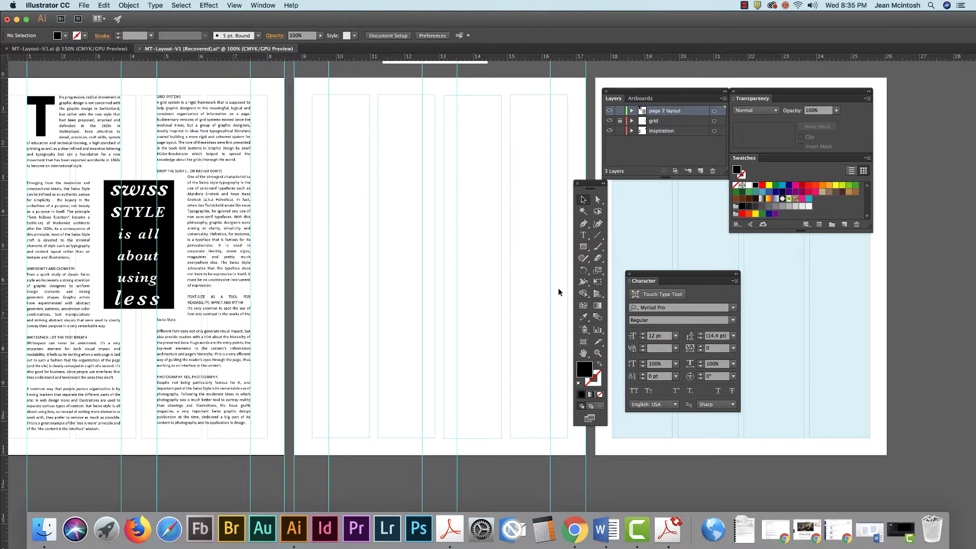
Draw a text frame on the blank page's left half and Option-drag a copy onto the right half.
{"action": "left_click", "coordinate": [583, 235]}
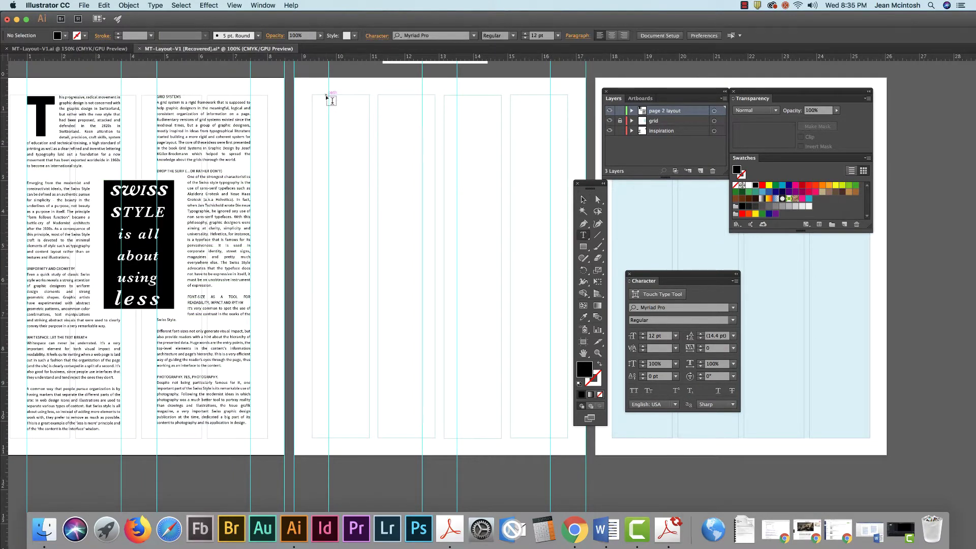
{"action": "left_click_drag", "start_coordinate": [329, 95], "coordinate": [423, 437]}
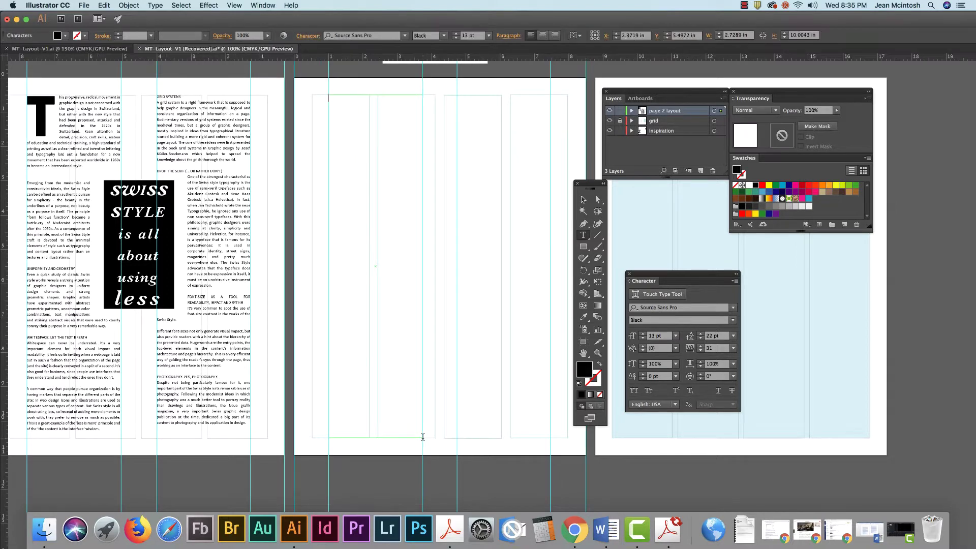
{"action": "left_click", "coordinate": [583, 200]}
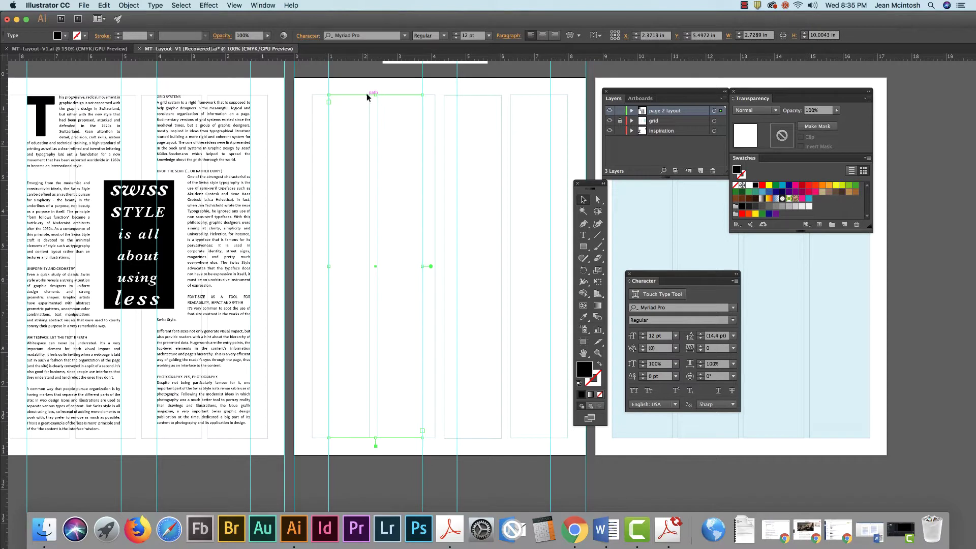
{"action": "left_click_drag", "start_coordinate": [367, 94], "coordinate": [497, 97]}
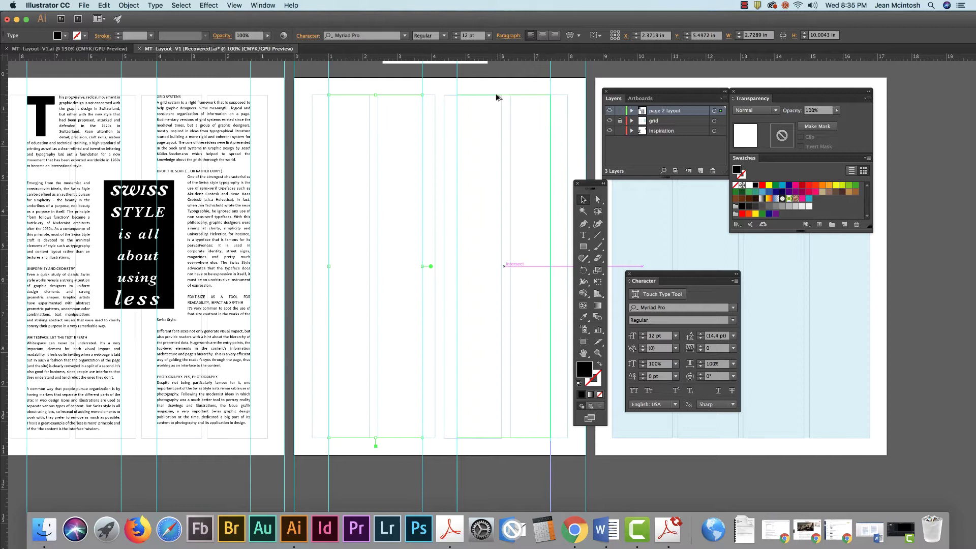
{"action": "left_click_drag", "start_coordinate": [497, 96], "coordinate": [497, 95]}
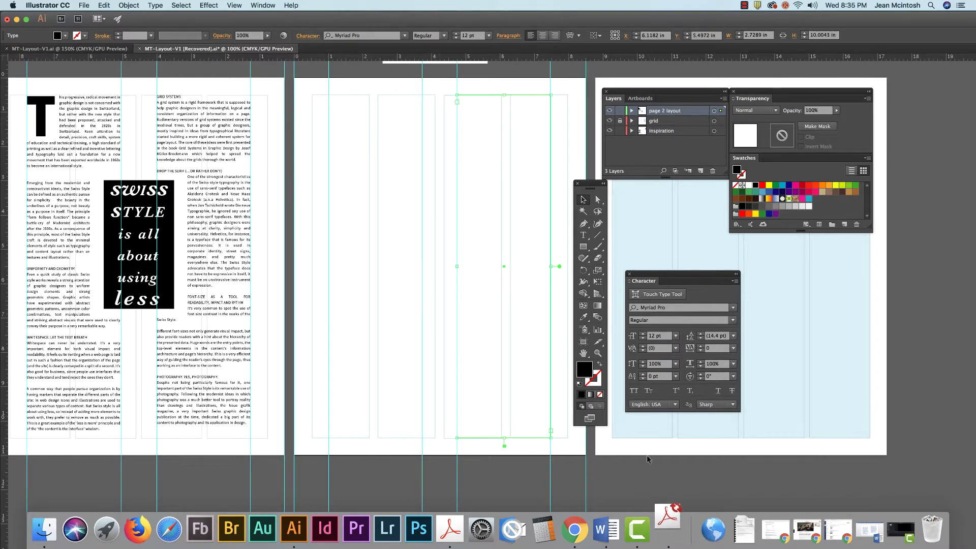
In Word, select the article body from 'This progressive' to the end for copying, then minimize Word.
{"action": "left_click", "coordinate": [871, 529]}
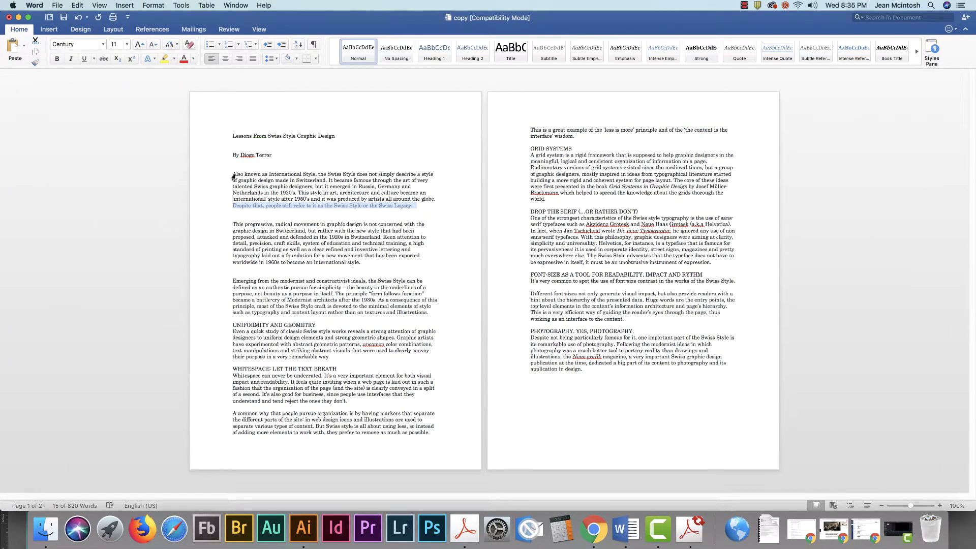
{"action": "left_click", "coordinate": [234, 175]}
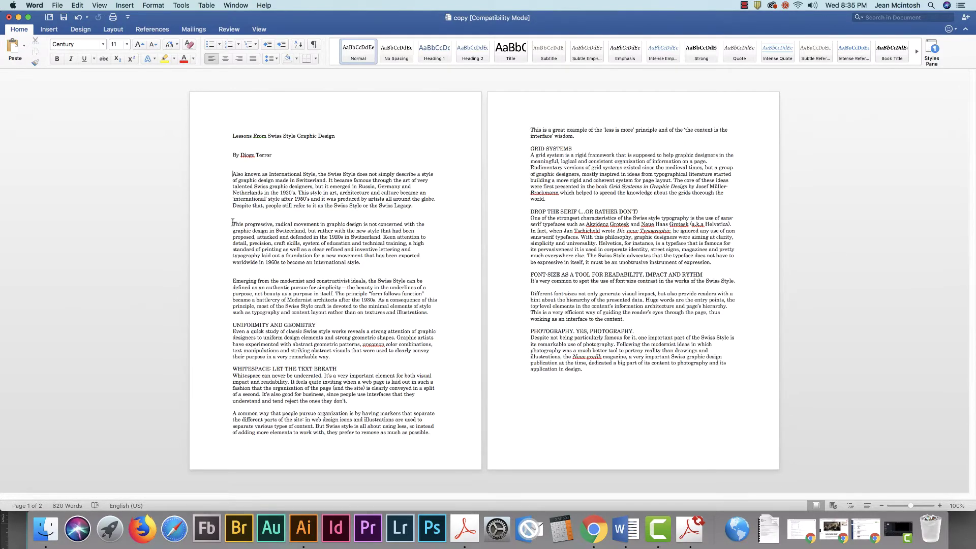
{"action": "left_click_drag", "start_coordinate": [231, 224], "coordinate": [622, 391]}
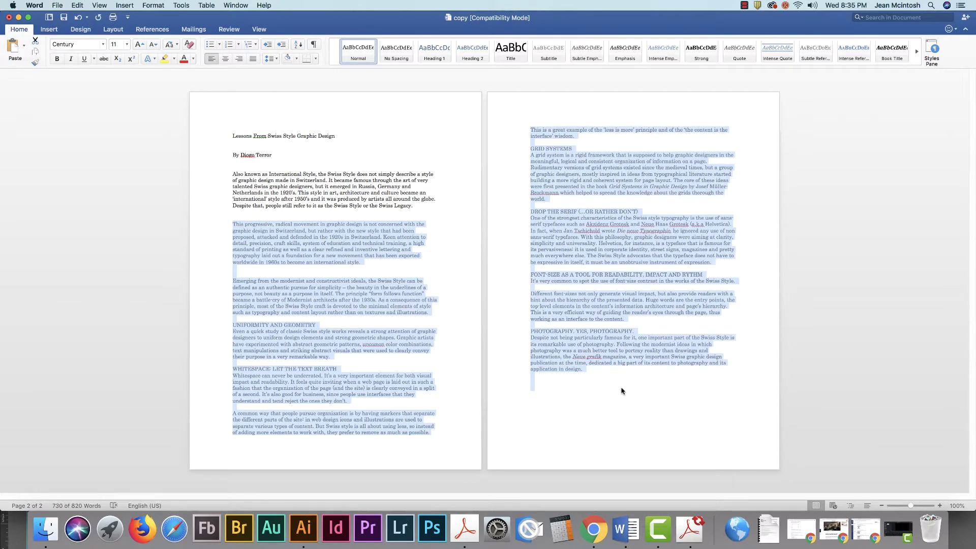
{"action": "left_click", "coordinate": [19, 17]}
Paste the copied article into the page's left text frame, where it appears in Source Sans Pro Black 13 pt.
{"action": "left_click", "coordinate": [332, 100]}
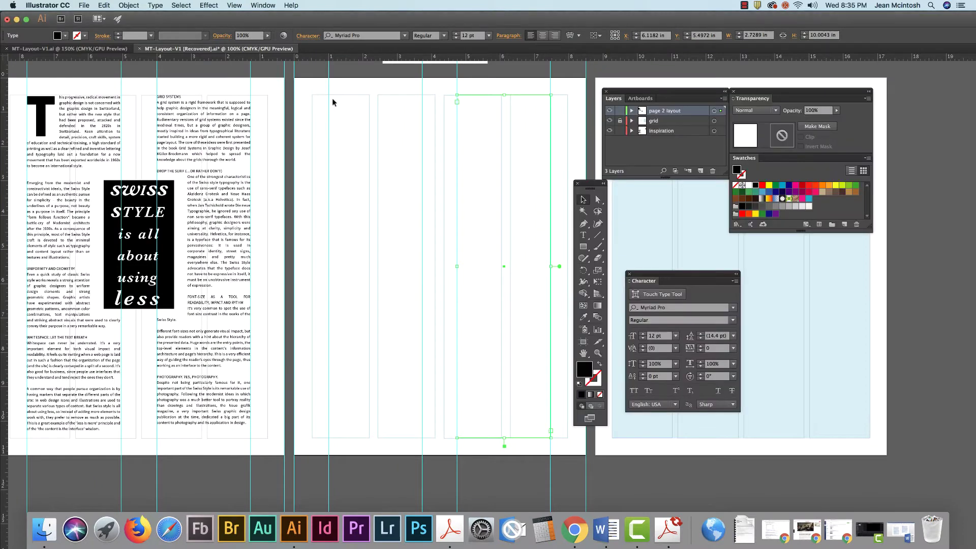
{"action": "left_click", "coordinate": [584, 235]}
{"action": "left_click", "coordinate": [330, 98]}
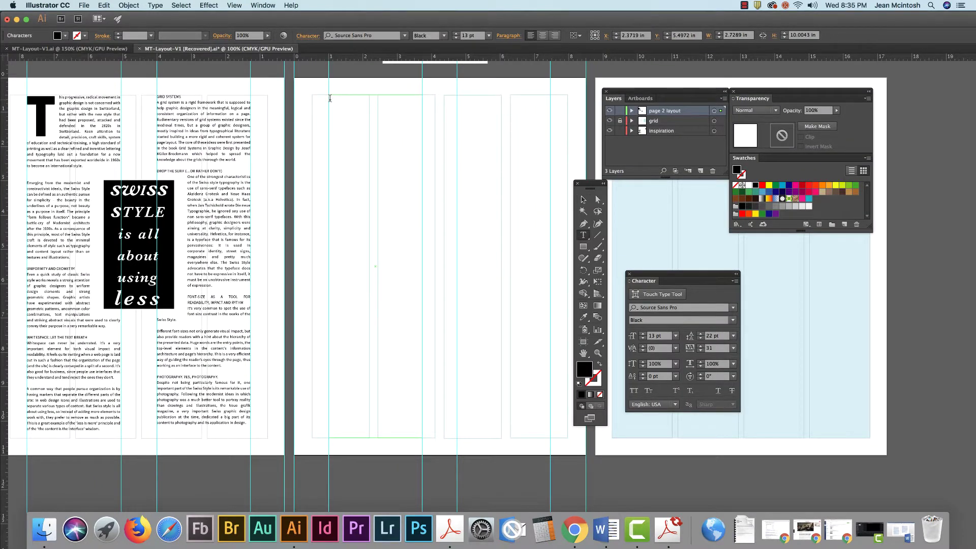
{"action": "key", "text": "super+v"}
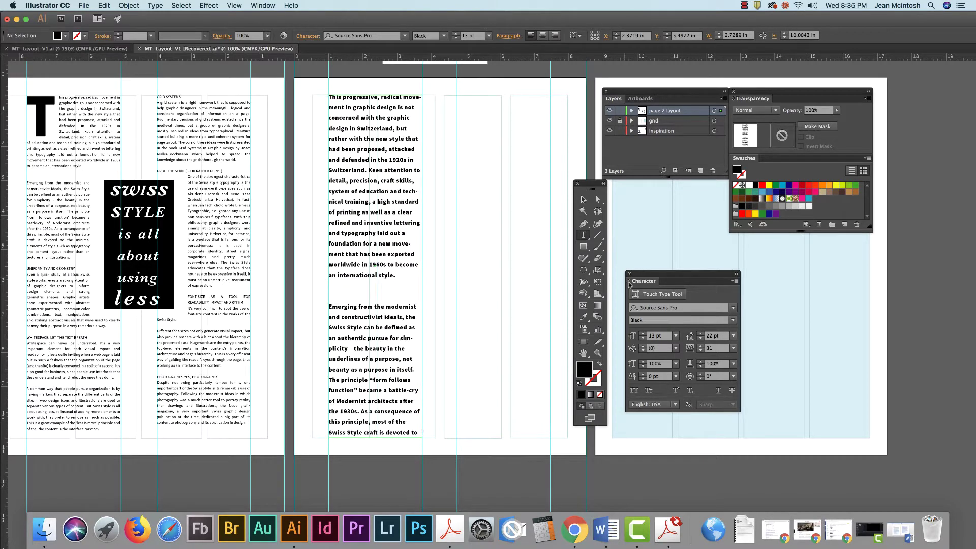
{"action": "left_click_drag", "start_coordinate": [660, 283], "coordinate": [648, 209]}
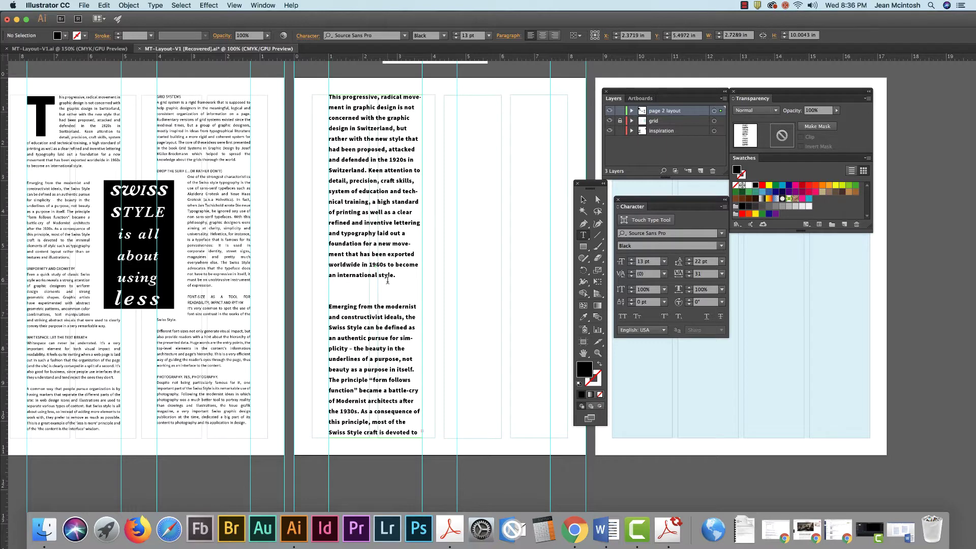
Restyle all the column text to Source Sans Pro Regular at 8 pt.
{"action": "key", "text": "super+a"}
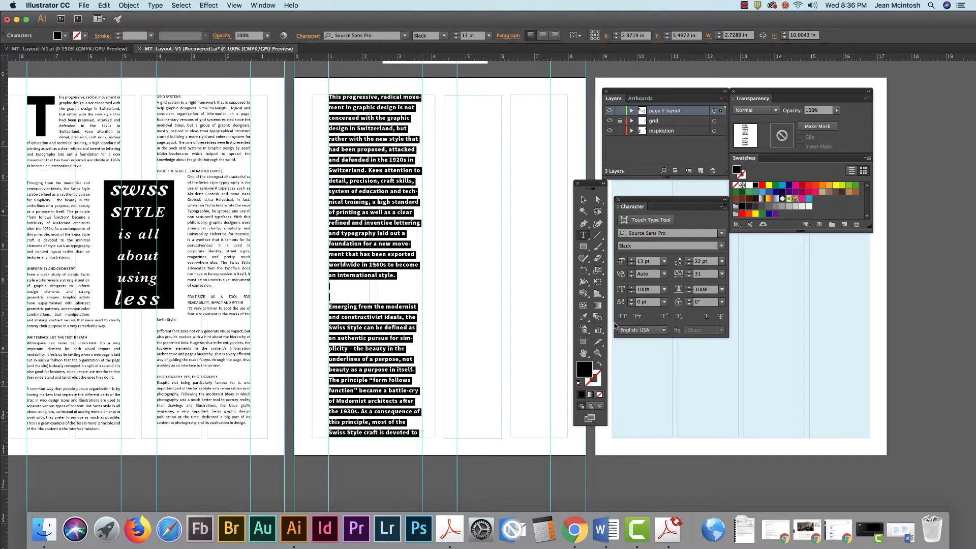
{"action": "left_click", "coordinate": [723, 246]}
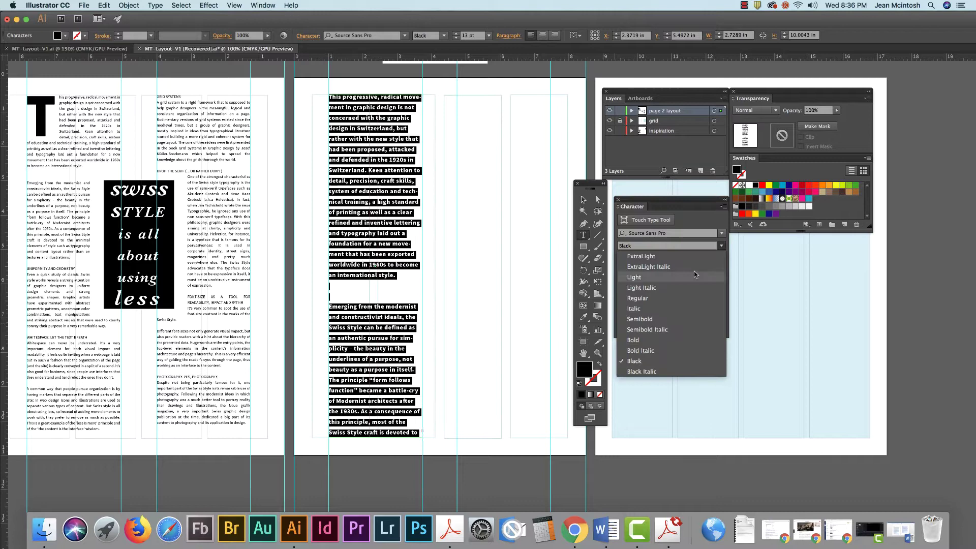
{"action": "left_click", "coordinate": [653, 293]}
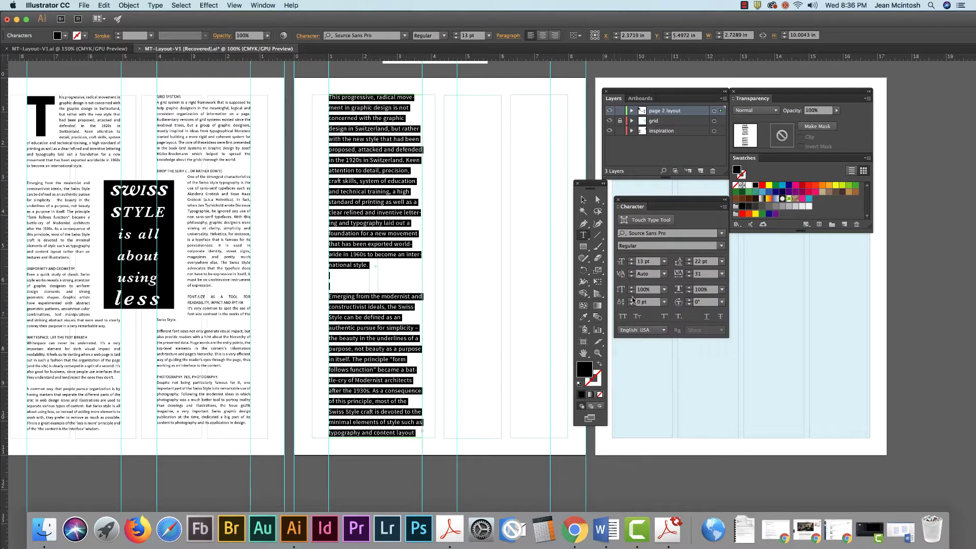
{"action": "left_click", "coordinate": [633, 265]}
{"action": "left_click", "coordinate": [632, 264]}
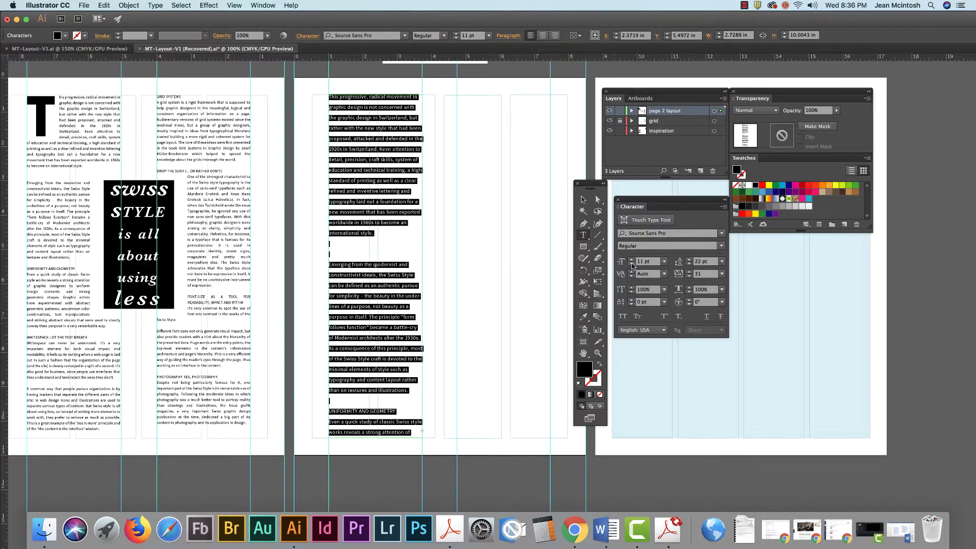
{"action": "left_click", "coordinate": [632, 264]}
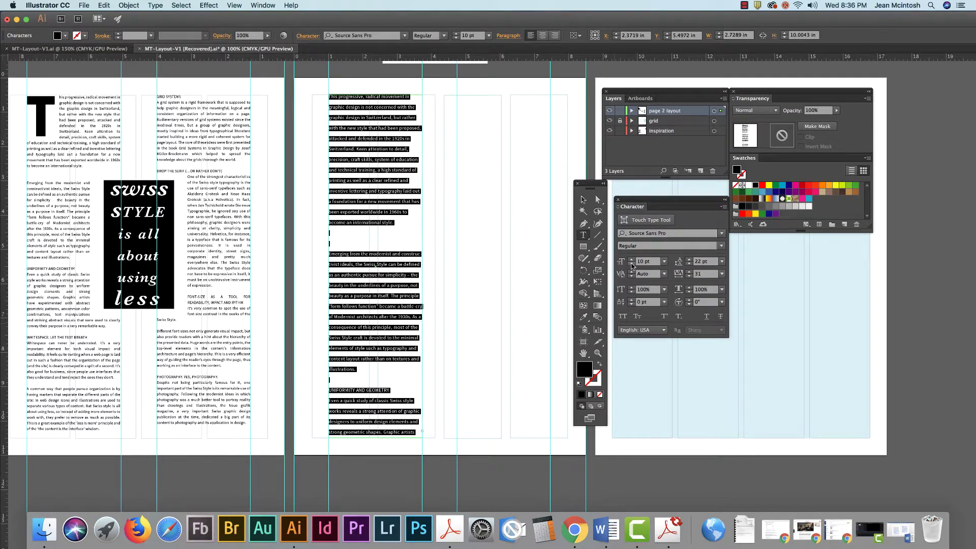
{"action": "left_click", "coordinate": [632, 264]}
{"action": "left_click", "coordinate": [632, 264]}
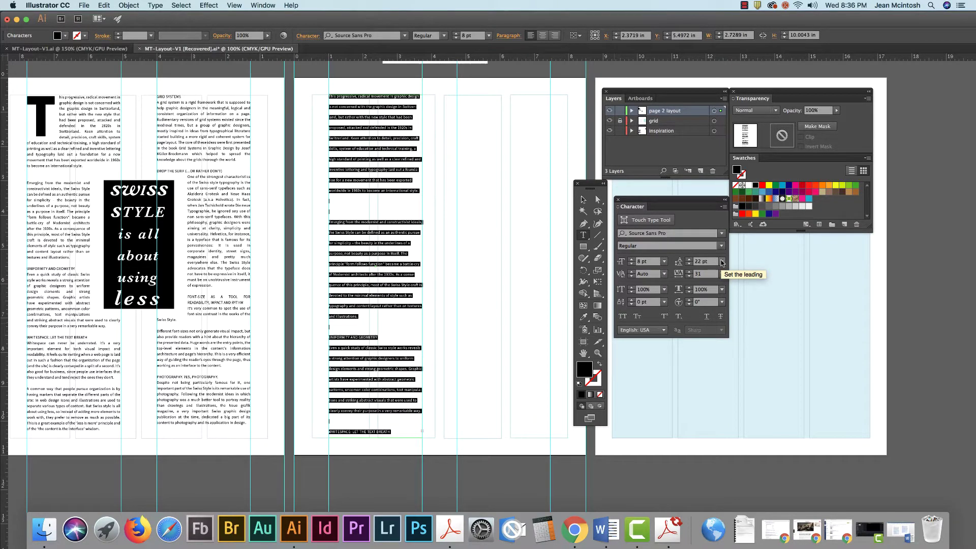
Set the column text's leading to 12 pt and tracking to 25.
{"action": "left_click", "coordinate": [723, 262]}
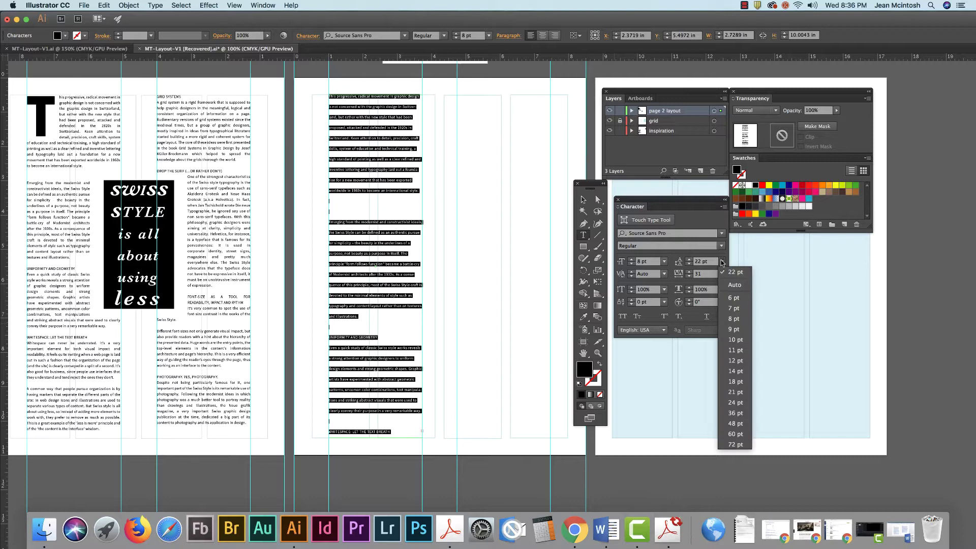
{"action": "left_click", "coordinate": [736, 361]}
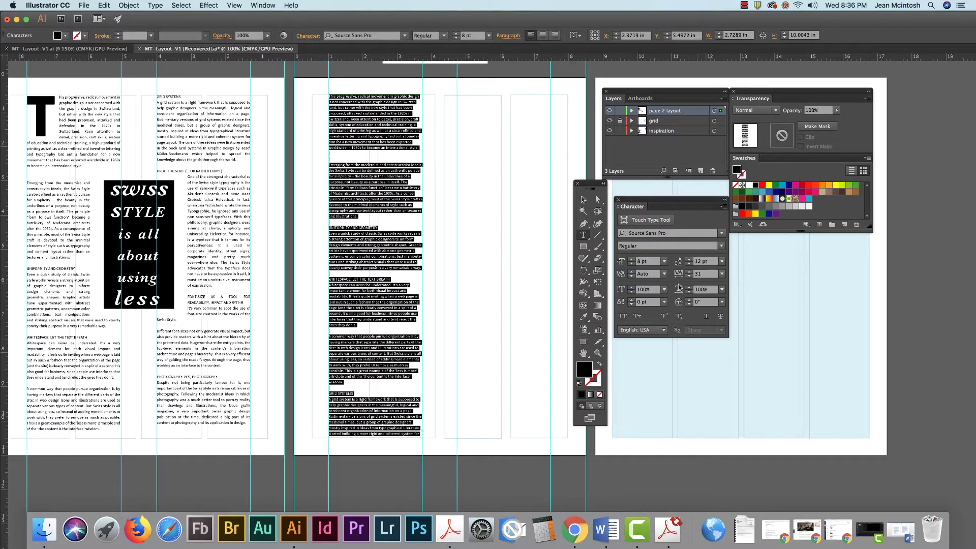
{"action": "left_click", "coordinate": [722, 274]}
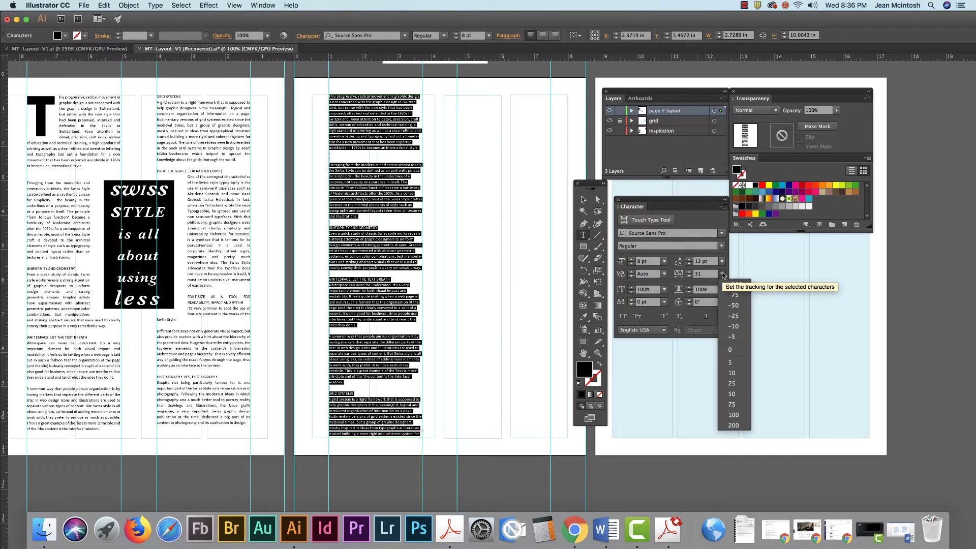
{"action": "left_click", "coordinate": [731, 384]}
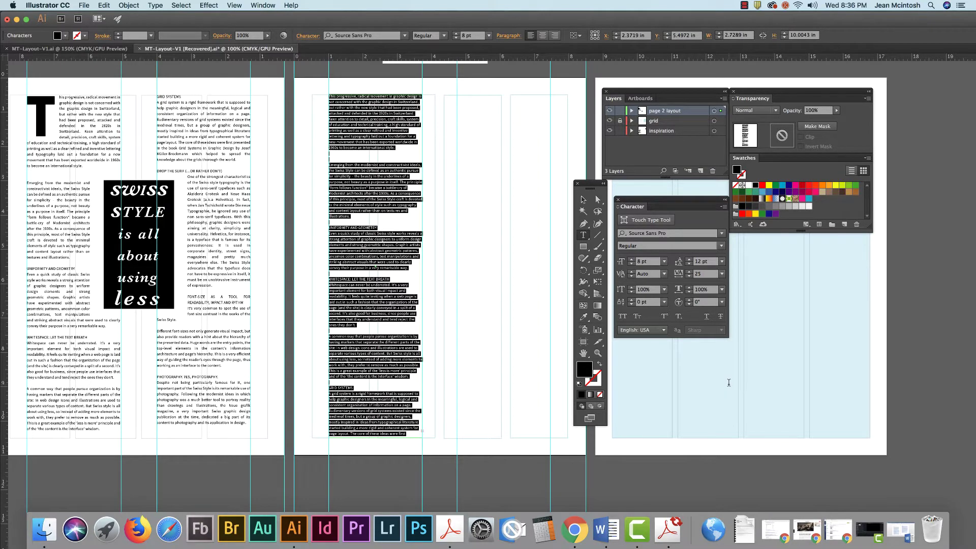
{"action": "left_click", "coordinate": [314, 215]}
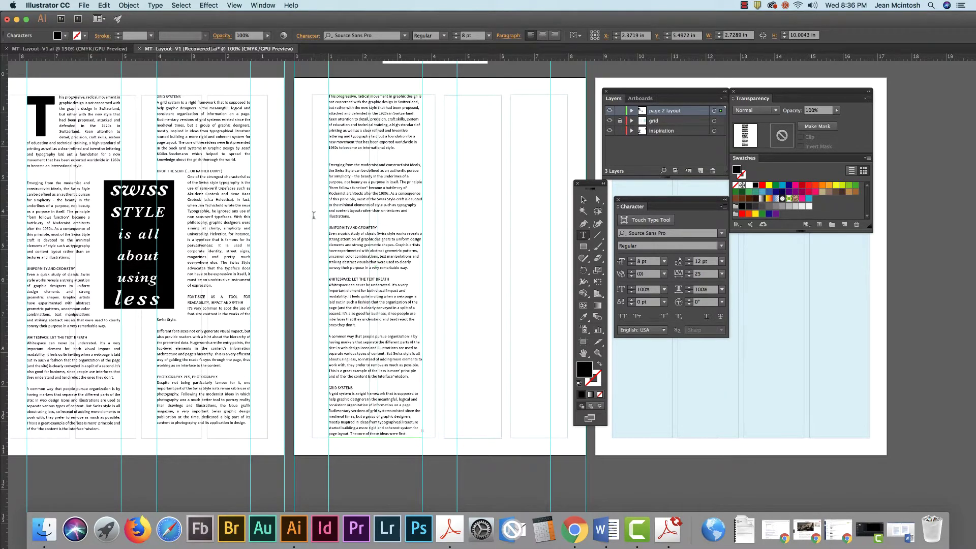
Dock the Paragraph panel and justify all the column text with the last line aligned left.
{"action": "left_click", "coordinate": [262, 5]}
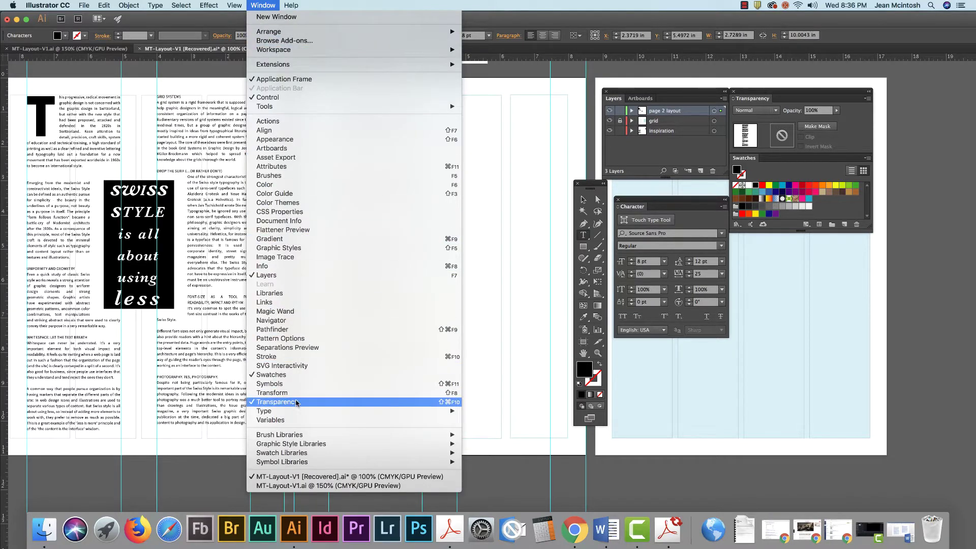
{"action": "mouse_move", "coordinate": [297, 411]}
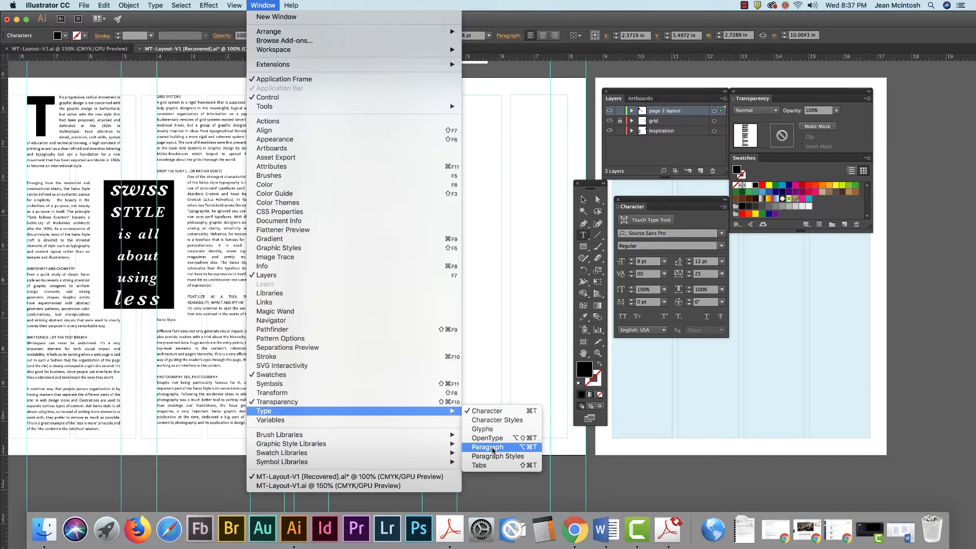
{"action": "left_click", "coordinate": [492, 449]}
{"action": "left_click_drag", "start_coordinate": [909, 439], "coordinate": [665, 351]}
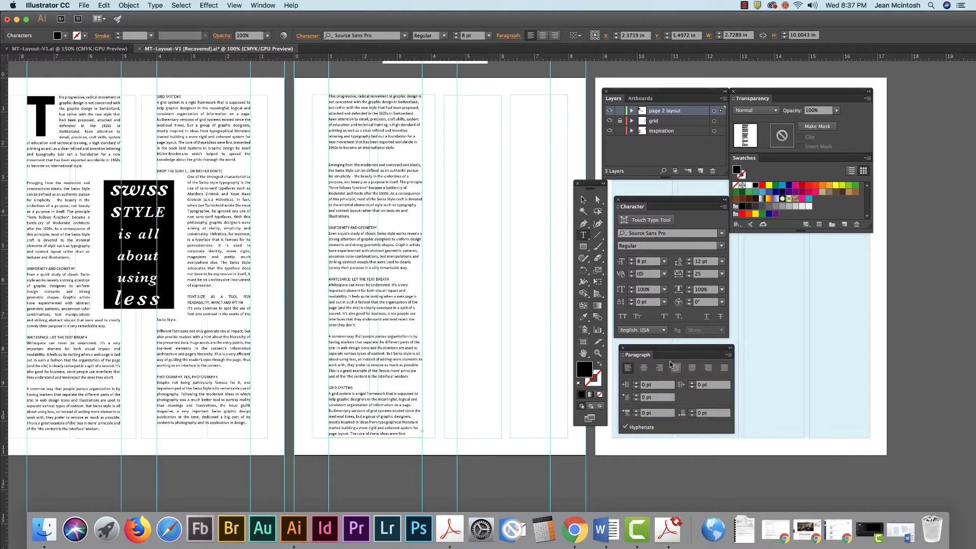
{"action": "left_click", "coordinate": [329, 97]}
{"action": "key", "text": "super+a"}
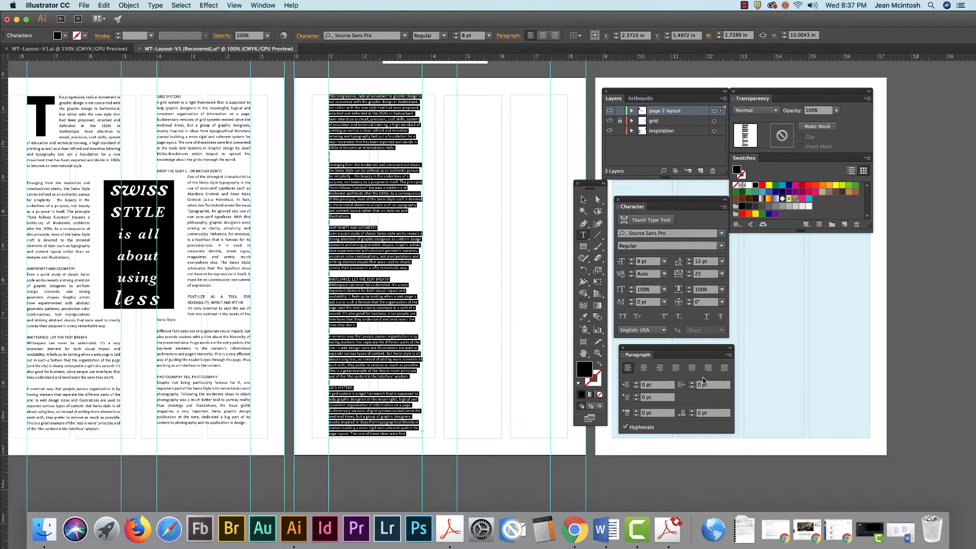
{"action": "left_click", "coordinate": [676, 370]}
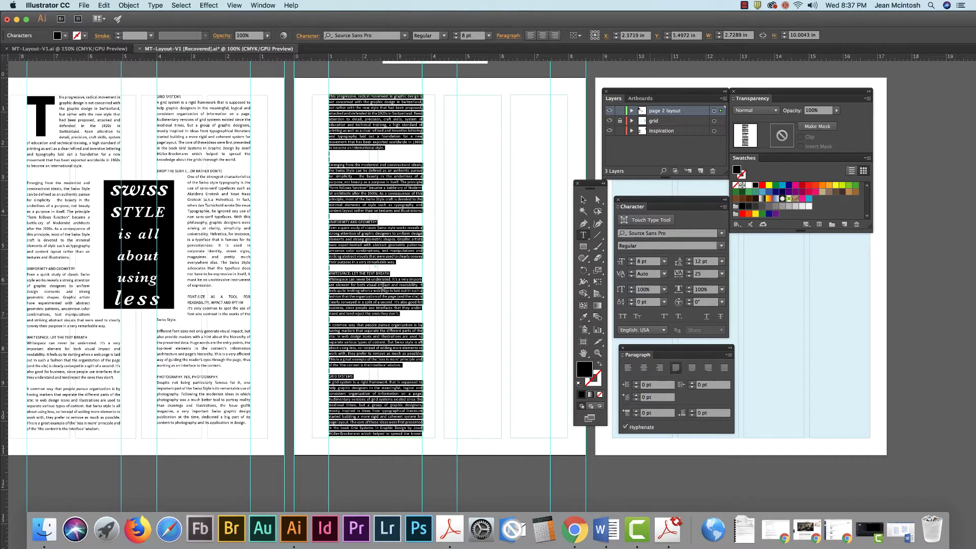
{"action": "left_click", "coordinate": [411, 206]}
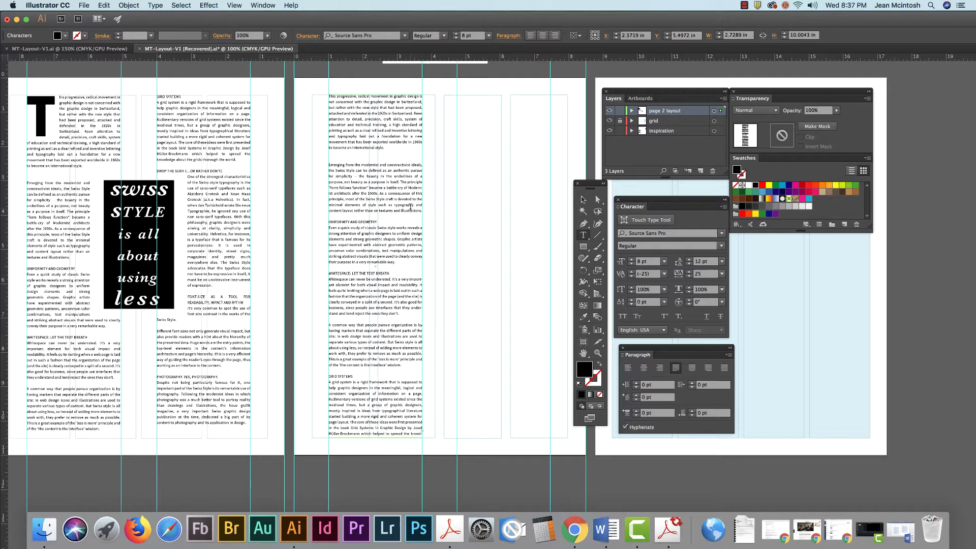
Select the left text frame and zoom and pan around to inspect the bottom of the column.
{"action": "left_click", "coordinate": [583, 200]}
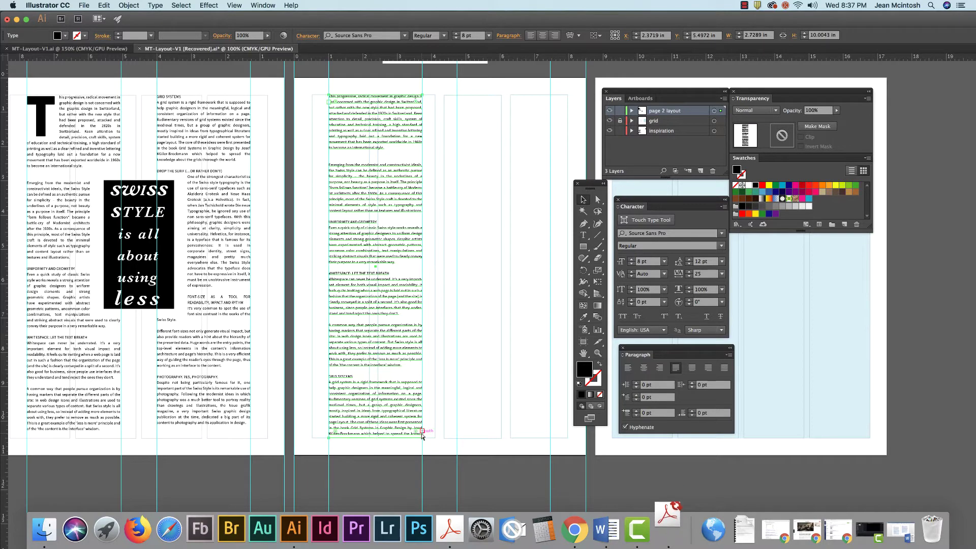
{"action": "key", "text": "super+equal"}
{"action": "key", "text": "super+equal"}
{"action": "key", "text": "super+equal"}
{"action": "left_click_drag", "start_coordinate": [277, 482], "coordinate": [372, 258]}
{"action": "scroll", "coordinate": [373, 376], "scroll_direction": "left", "scroll_amount": 5}
{"action": "scroll", "coordinate": [374, 377], "scroll_direction": "down", "scroll_amount": 2}
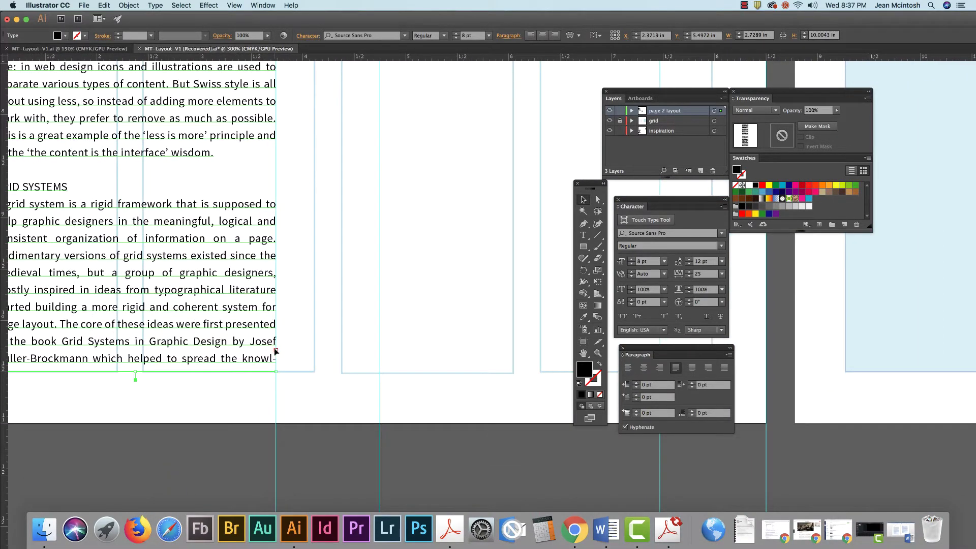
{"action": "key", "text": "super+minus"}
{"action": "key", "text": "super+minus"}
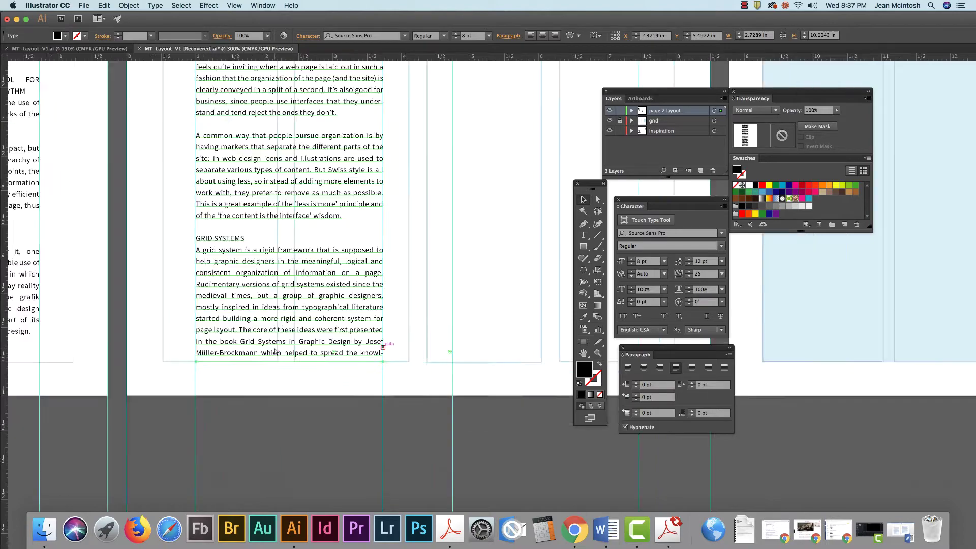
{"action": "scroll", "coordinate": [274, 351], "scroll_direction": "up", "scroll_amount": 5}
{"action": "scroll", "coordinate": [273, 351], "scroll_direction": "right", "scroll_amount": 1}
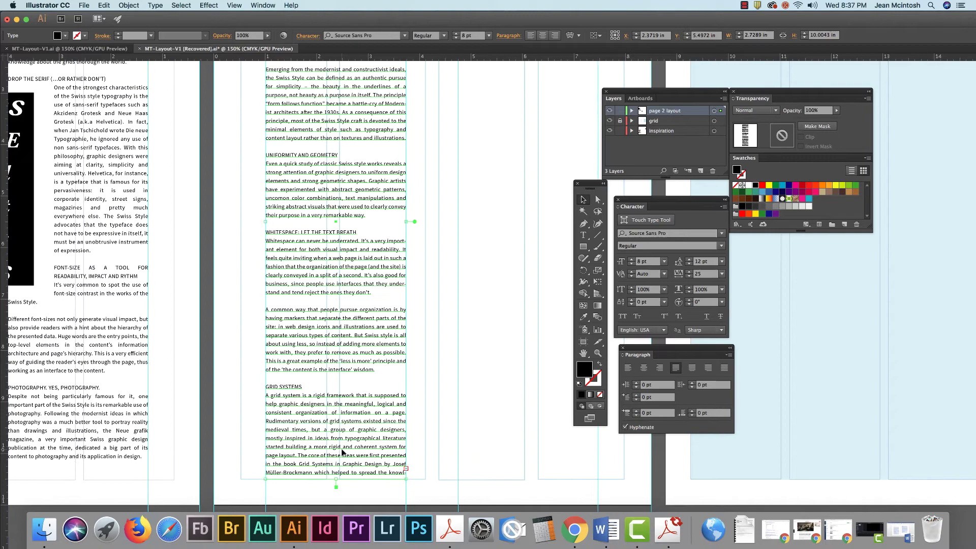
{"action": "key", "text": "super+minus"}
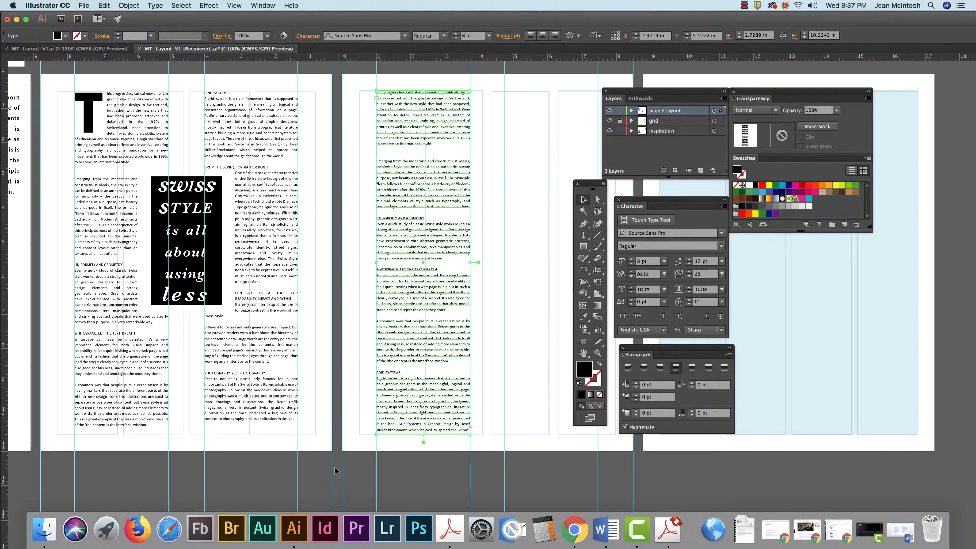
{"action": "scroll", "coordinate": [358, 413], "scroll_direction": "down", "scroll_amount": 1}
{"action": "scroll", "coordinate": [357, 413], "scroll_direction": "right", "scroll_amount": 2}
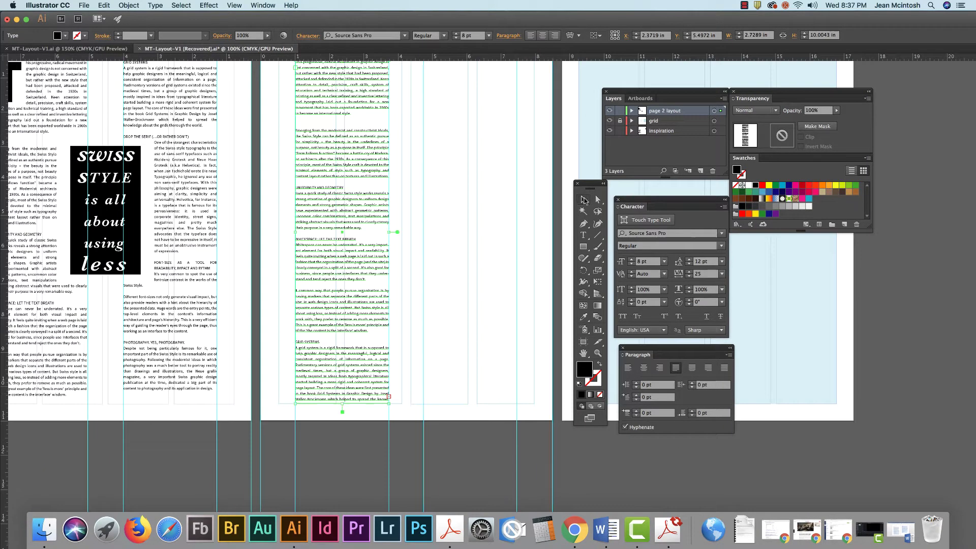
{"action": "scroll", "coordinate": [523, 221], "scroll_direction": "left", "scroll_amount": 1}
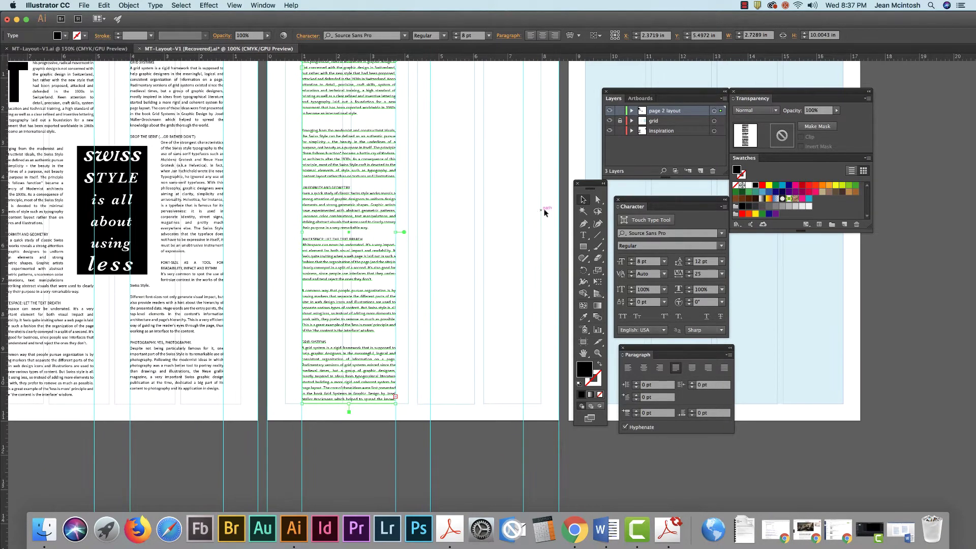
Thread the left frame's overflow text into the empty right-hand frame.
{"action": "left_click", "coordinate": [396, 400]}
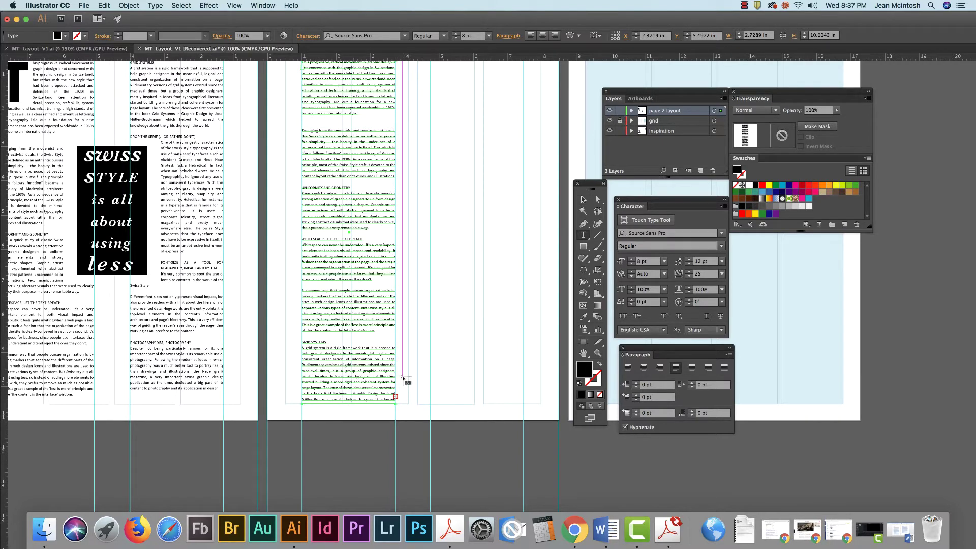
{"action": "scroll", "coordinate": [431, 165], "scroll_direction": "up", "scroll_amount": 5}
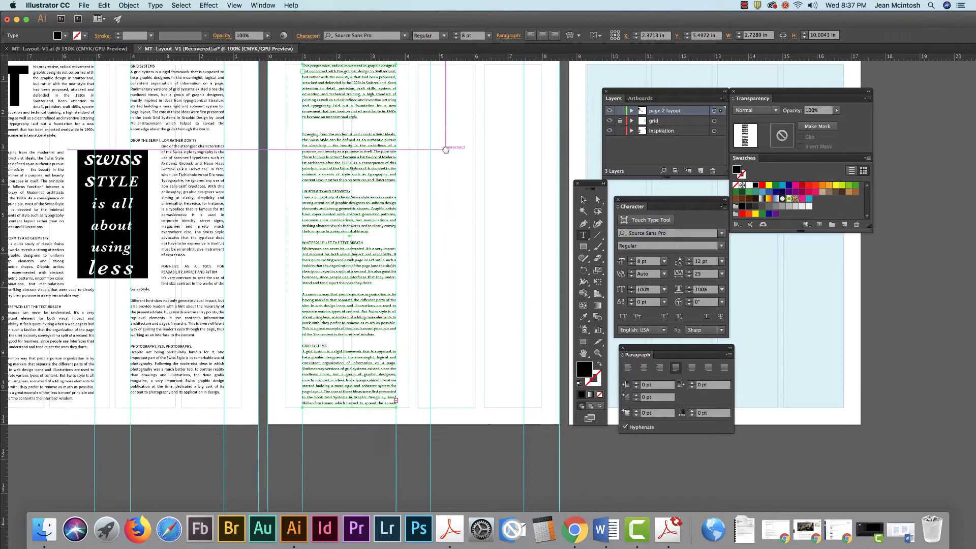
{"action": "scroll", "coordinate": [443, 269], "scroll_direction": "down", "scroll_amount": 3}
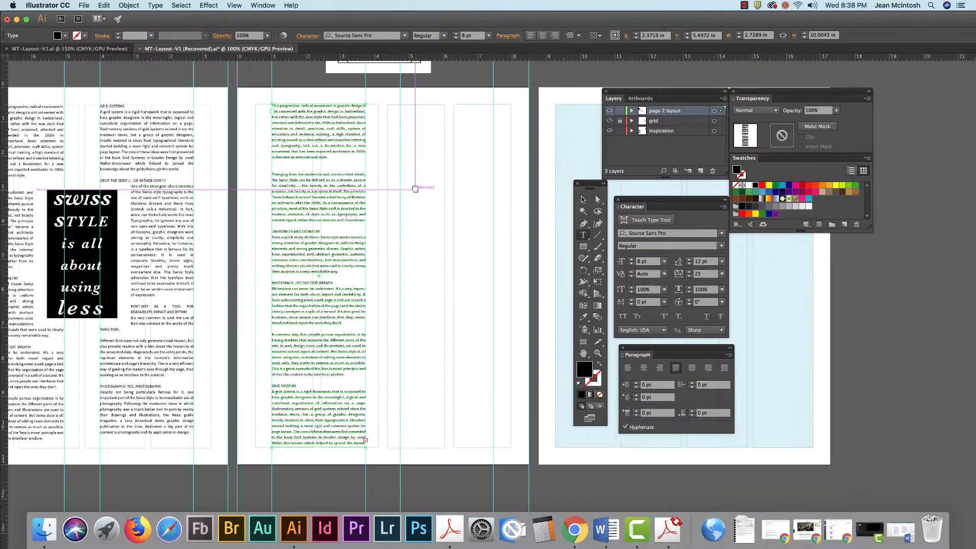
{"action": "left_click", "coordinate": [416, 108]}
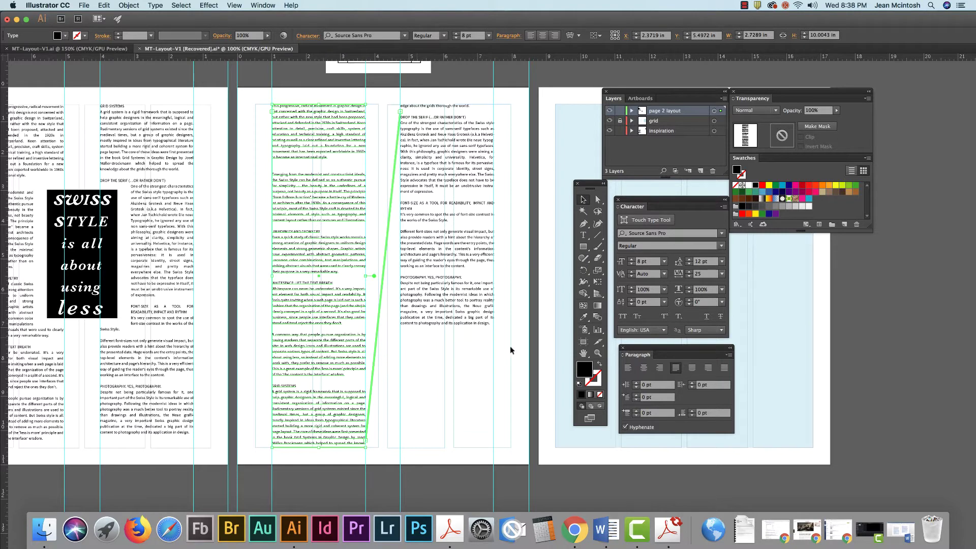
{"action": "left_click", "coordinate": [580, 235]}
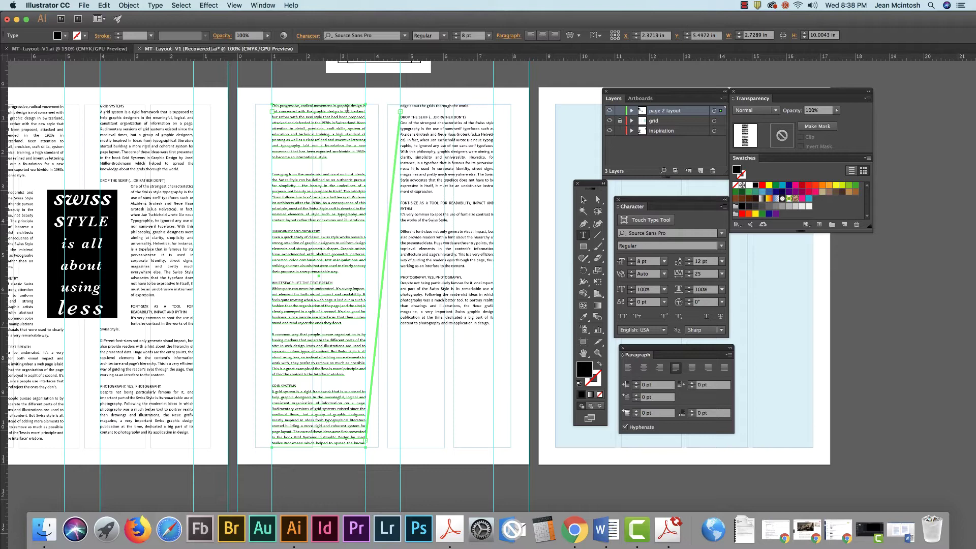
Deselect the threaded text, select the small T object, and move the panels aside.
{"action": "left_click", "coordinate": [272, 105]}
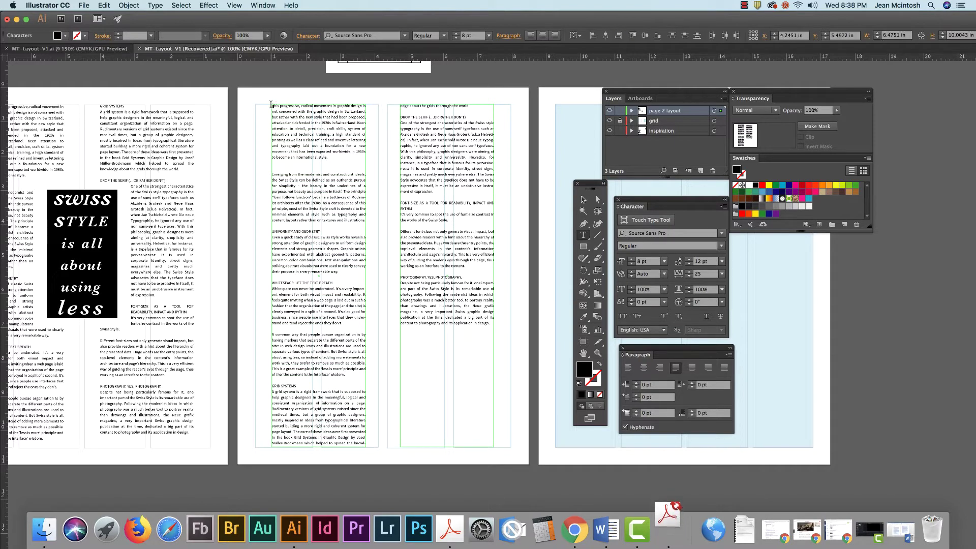
{"action": "key", "text": "Escape"}
{"action": "left_click", "coordinate": [458, 336]}
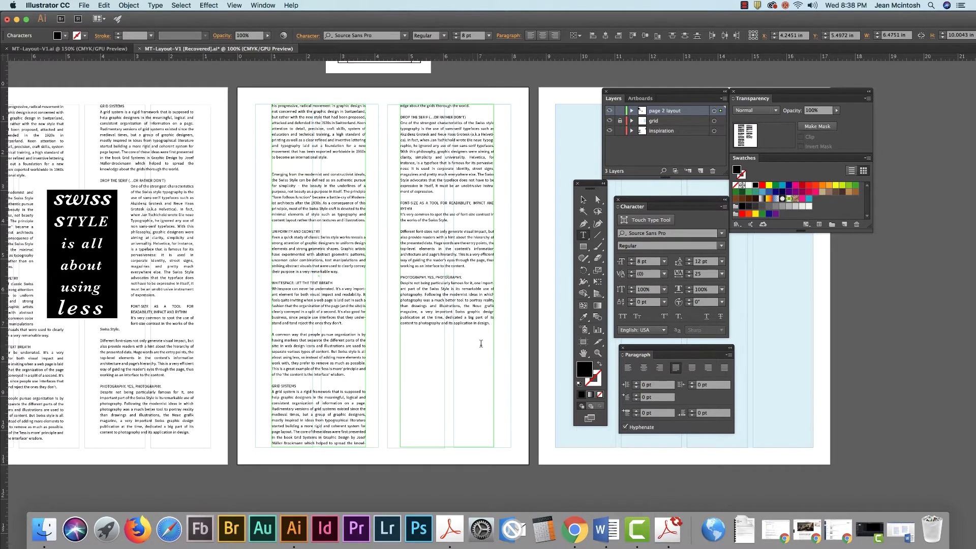
{"action": "left_click", "coordinate": [583, 199]}
{"action": "left_click", "coordinate": [460, 383]}
{"action": "left_click", "coordinate": [460, 380]}
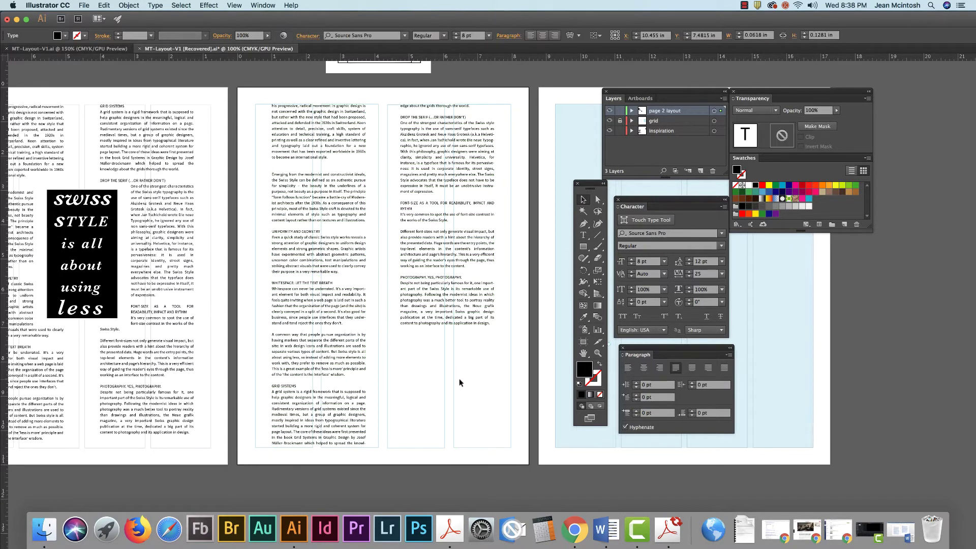
{"action": "left_click_drag", "start_coordinate": [638, 349], "coordinate": [723, 342]}
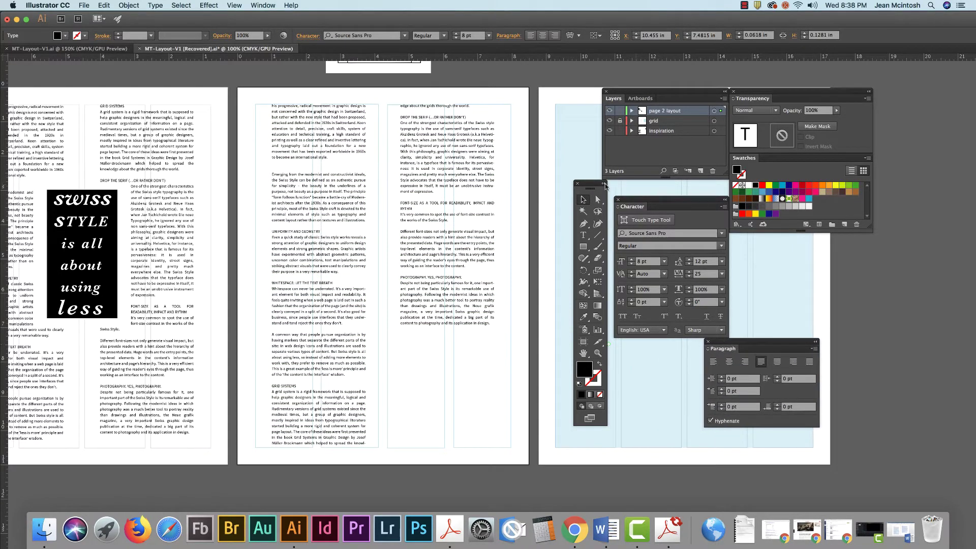
{"action": "left_click_drag", "start_coordinate": [593, 183], "coordinate": [565, 203]}
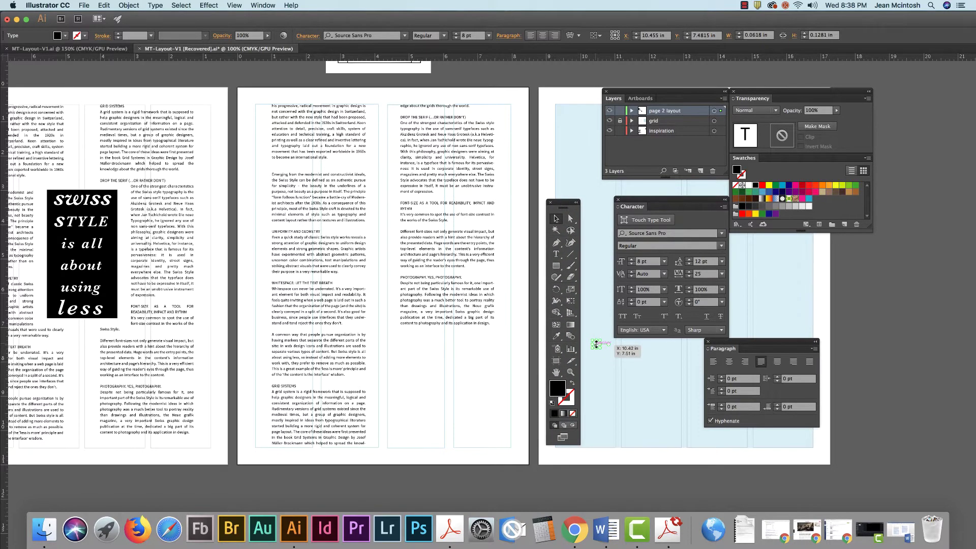
Move the T beside the columns, enlarge it to about 81.5 pt, and set it in Black.
{"action": "key", "text": "super+equal"}
{"action": "left_click_drag", "start_coordinate": [596, 346], "coordinate": [366, 352]}
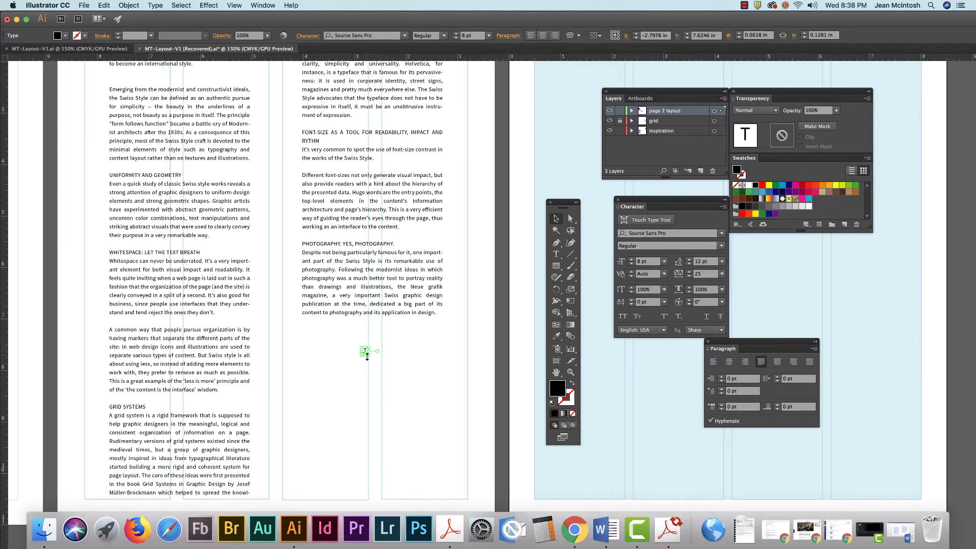
{"action": "left_click_drag", "start_coordinate": [370, 357], "coordinate": [440, 447]}
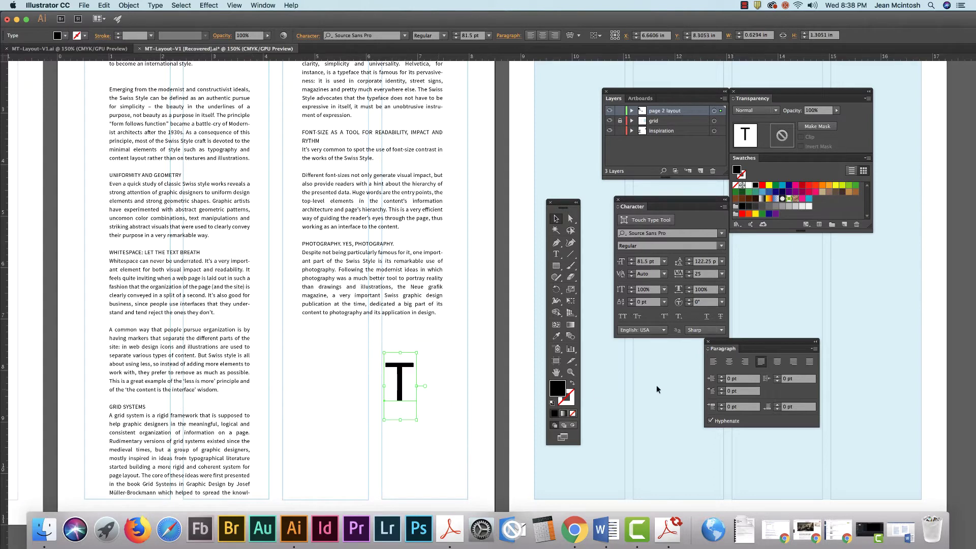
{"action": "left_click", "coordinate": [722, 245]}
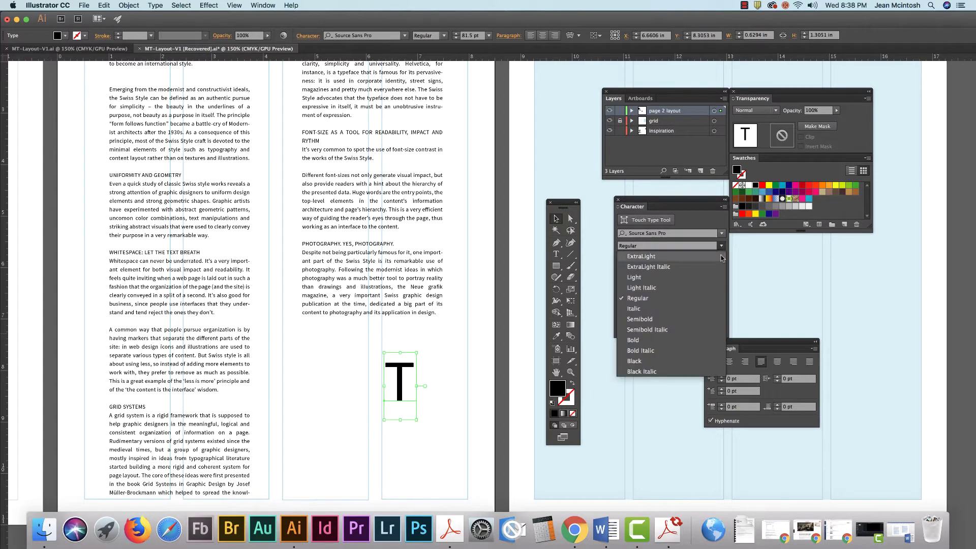
{"action": "left_click", "coordinate": [657, 362]}
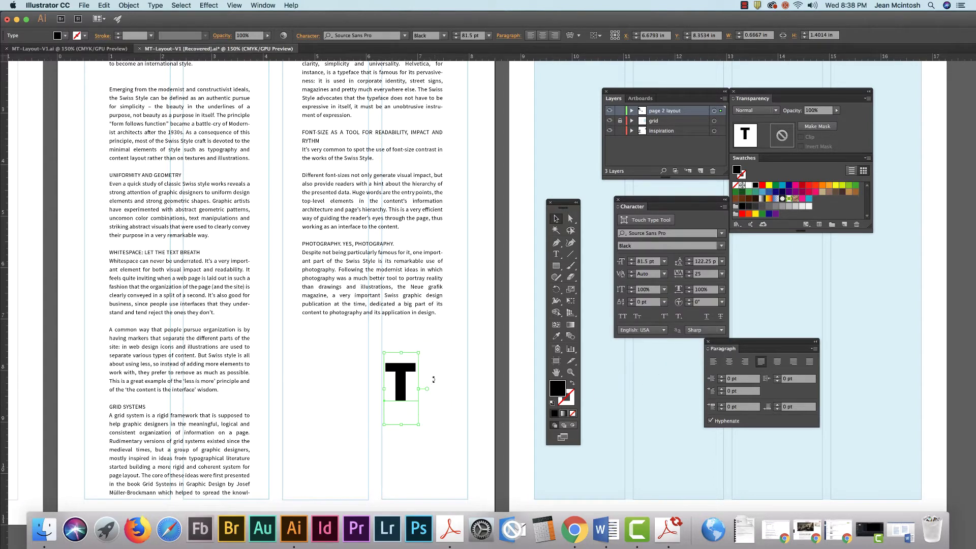
{"action": "key", "text": "super+minus"}
Scale the T up to 123.8 pt and move it down into the middle page's right column.
{"action": "left_click_drag", "start_coordinate": [463, 371], "coordinate": [337, 193]}
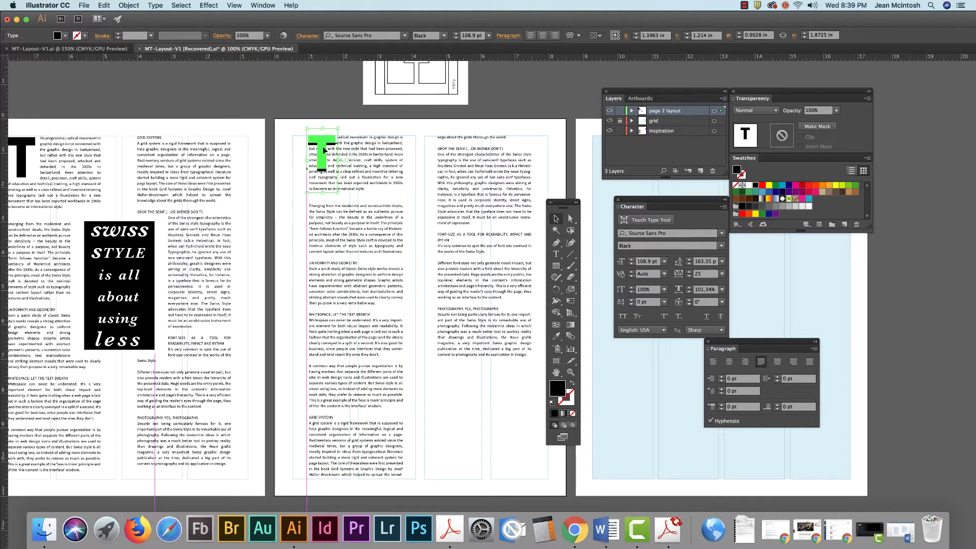
{"action": "left_click", "coordinate": [295, 157]}
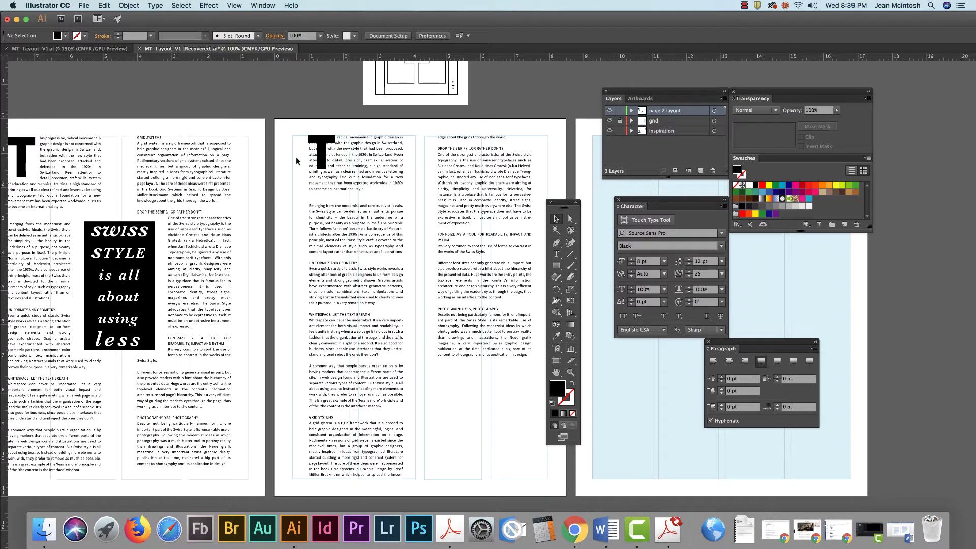
{"action": "left_click", "coordinate": [325, 158]}
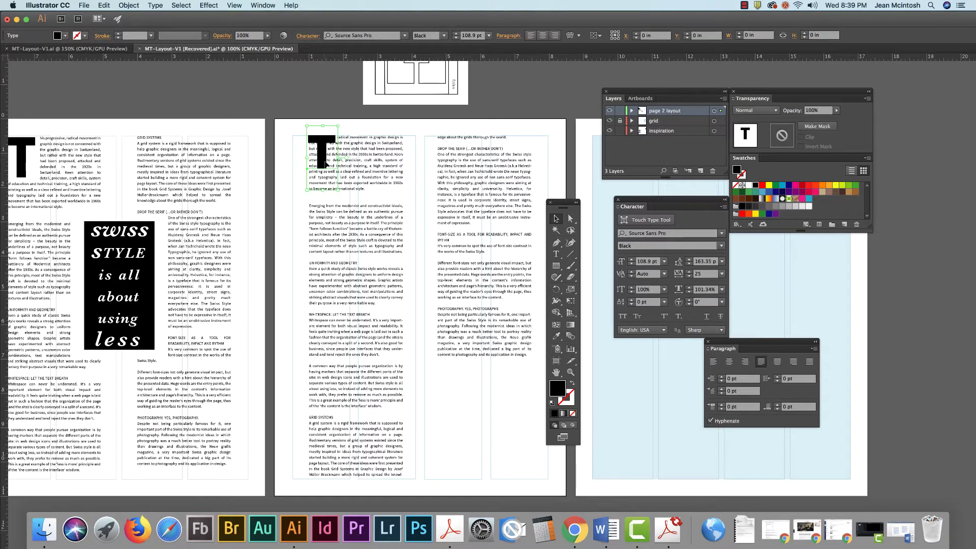
{"action": "left_click_drag", "start_coordinate": [339, 187], "coordinate": [346, 200]}
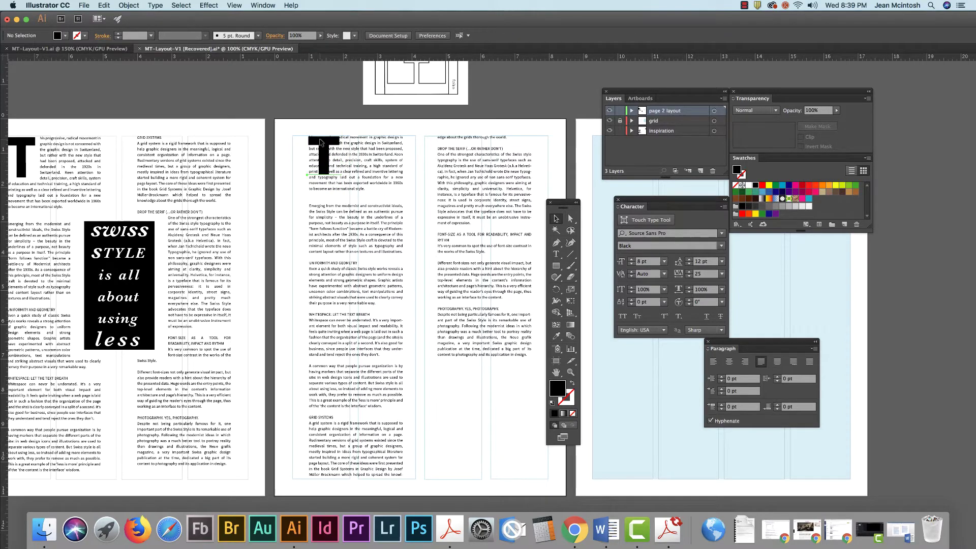
{"action": "left_click_drag", "start_coordinate": [324, 150], "coordinate": [388, 342]}
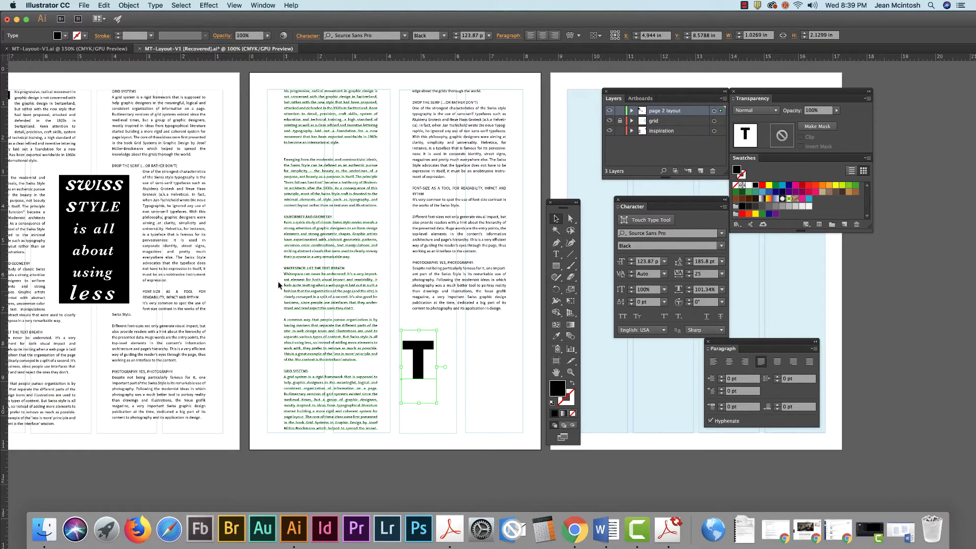
{"action": "scroll", "coordinate": [279, 286], "scroll_direction": "left", "scroll_amount": 5}
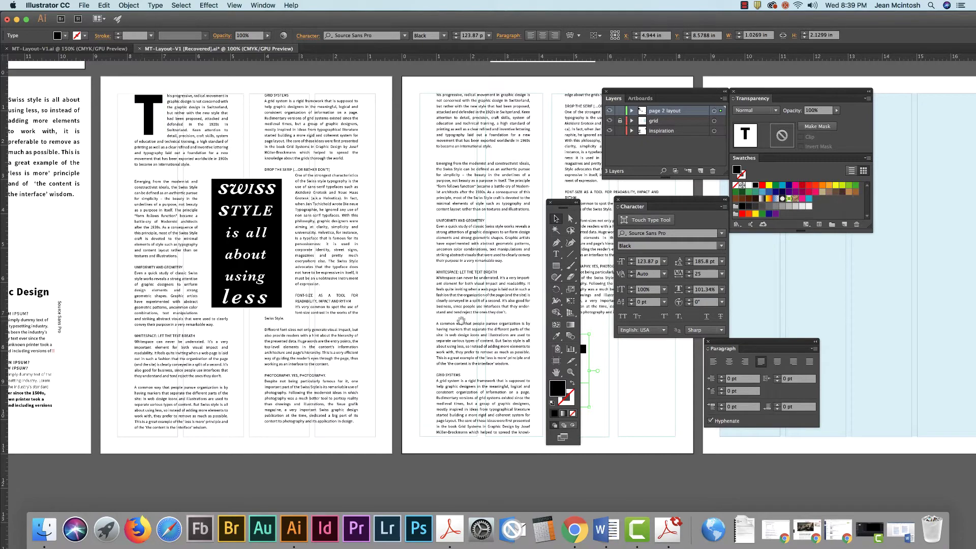
{"action": "left_click_drag", "start_coordinate": [461, 321], "coordinate": [296, 301]}
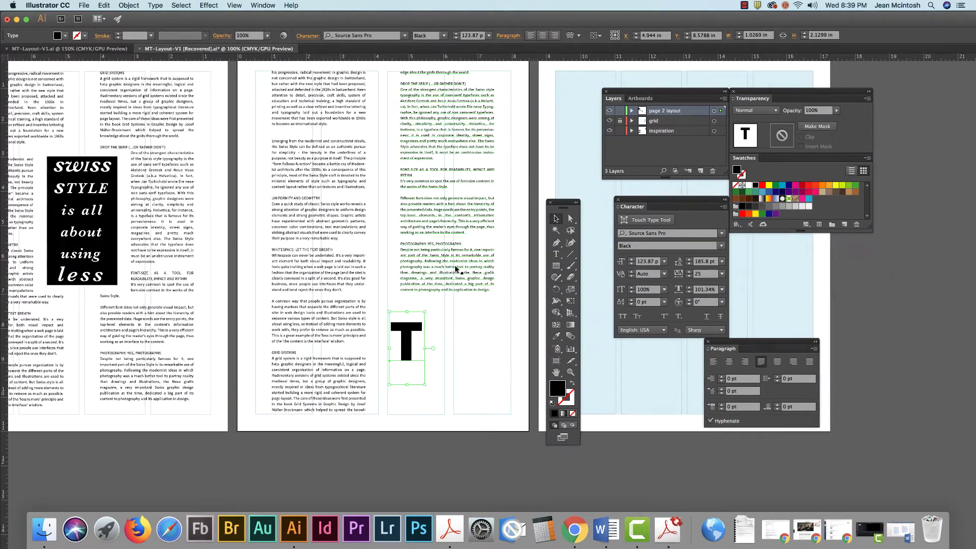
{"action": "left_click", "coordinate": [556, 265]}
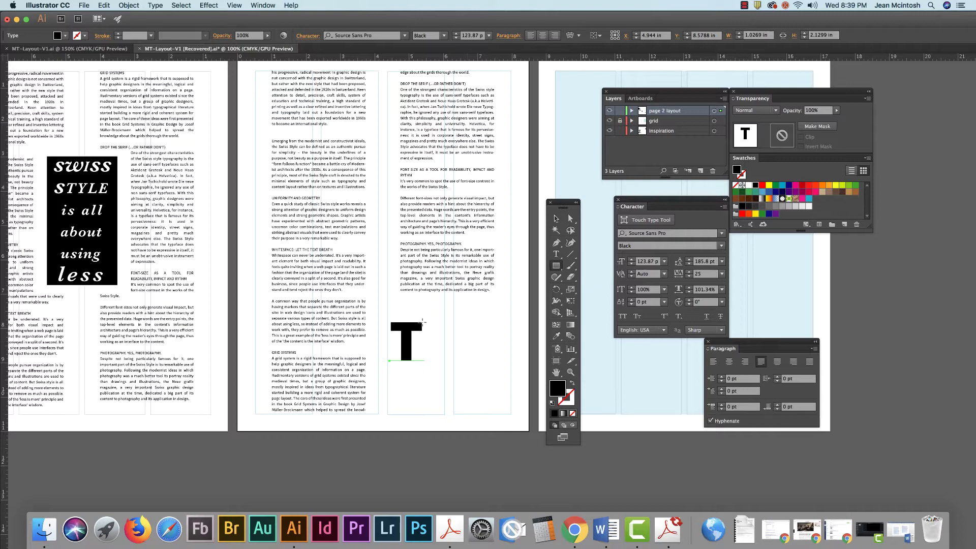
Place a black 0.9861 × 1.2917 in rectangle at the first column's top-left, then expand the page 2 layout layer.
{"action": "left_click_drag", "start_coordinate": [422, 321], "coordinate": [457, 366]}
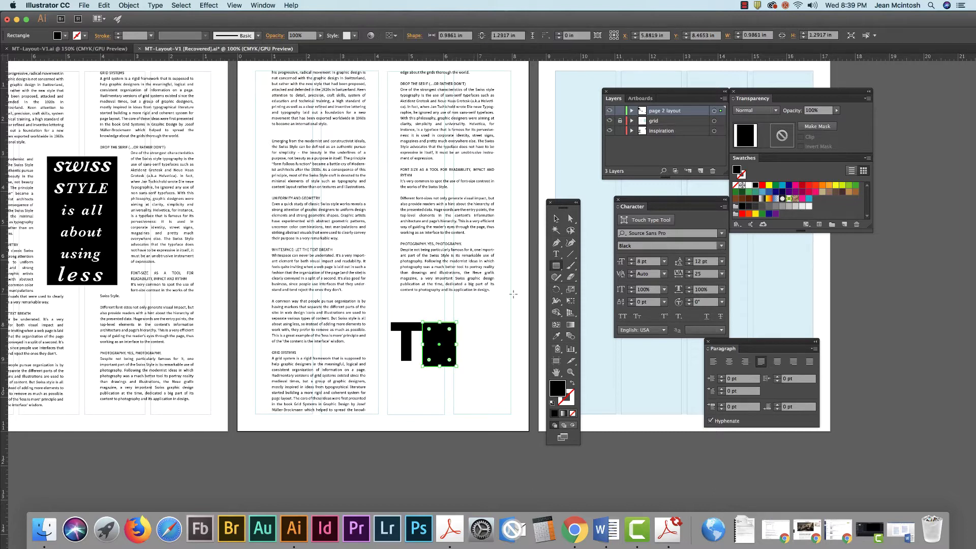
{"action": "left_click", "coordinate": [556, 219]}
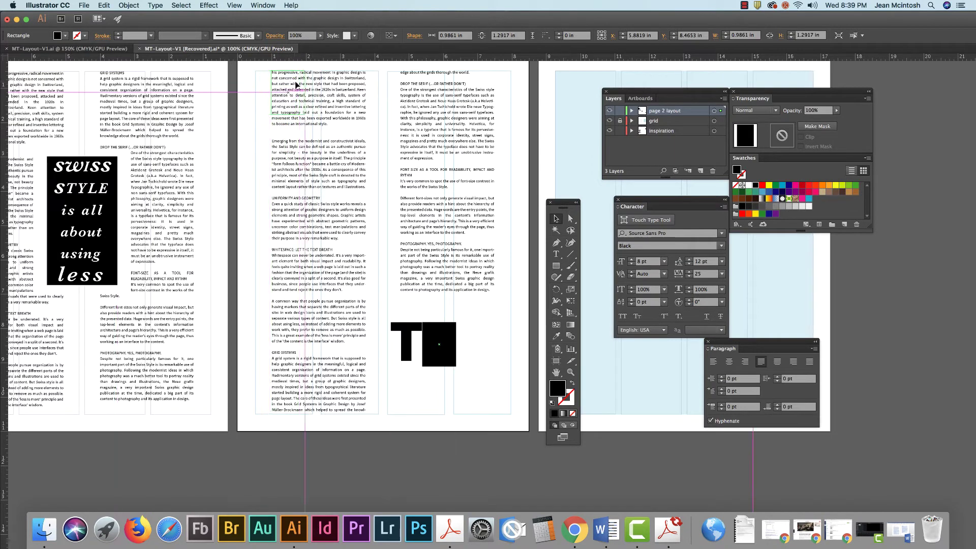
{"action": "key", "text": "super+x"}
{"action": "key", "text": "super+v"}
{"action": "left_click", "coordinate": [254, 92]}
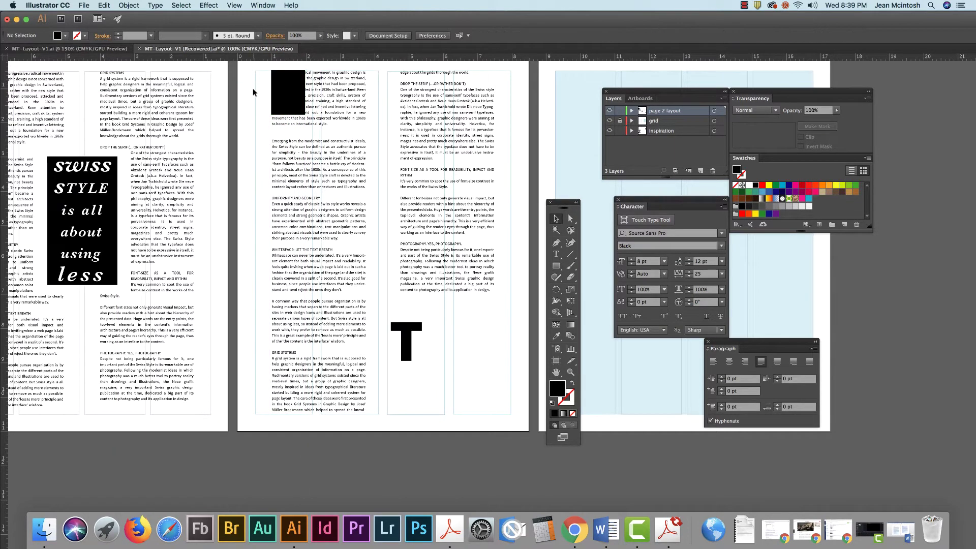
{"action": "left_click", "coordinate": [289, 92]}
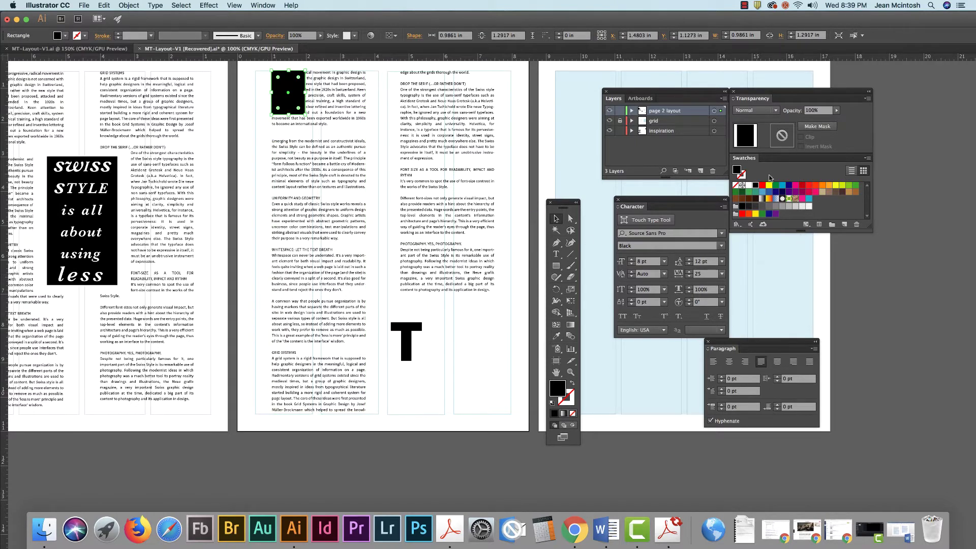
{"action": "left_click", "coordinate": [632, 110]}
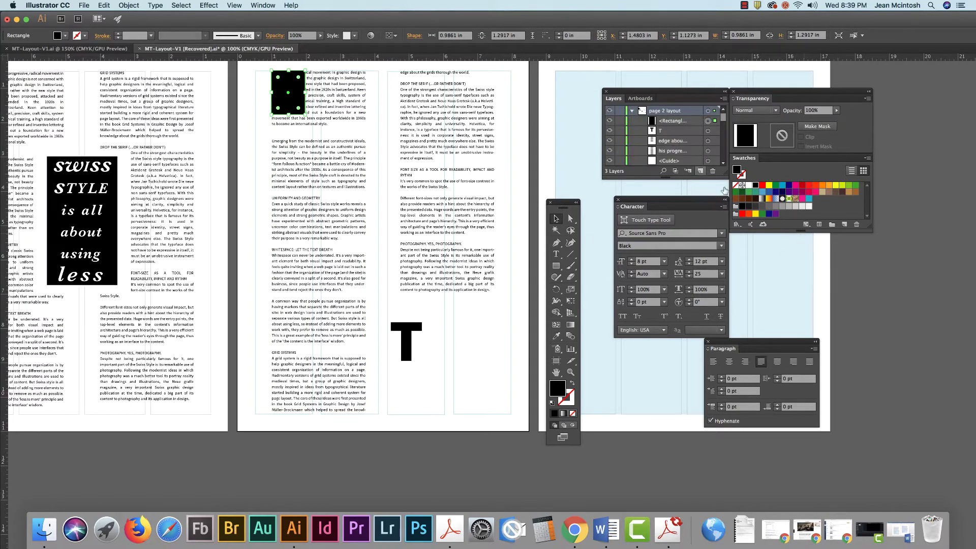
{"action": "left_click_drag", "start_coordinate": [726, 176], "coordinate": [726, 260]}
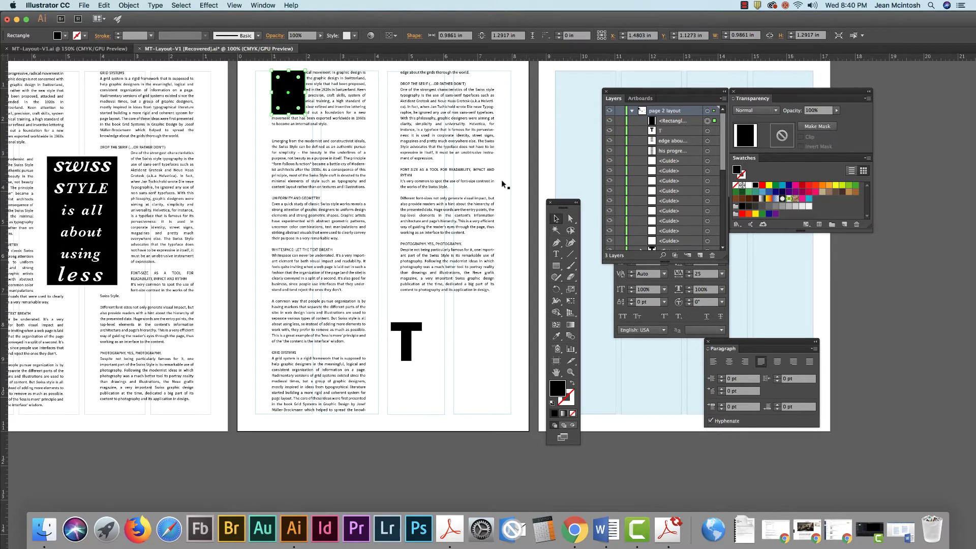
Make the first column's text wrap around the rectangle at its top-left.
{"action": "left_click", "coordinate": [339, 120], "text": "shift"}
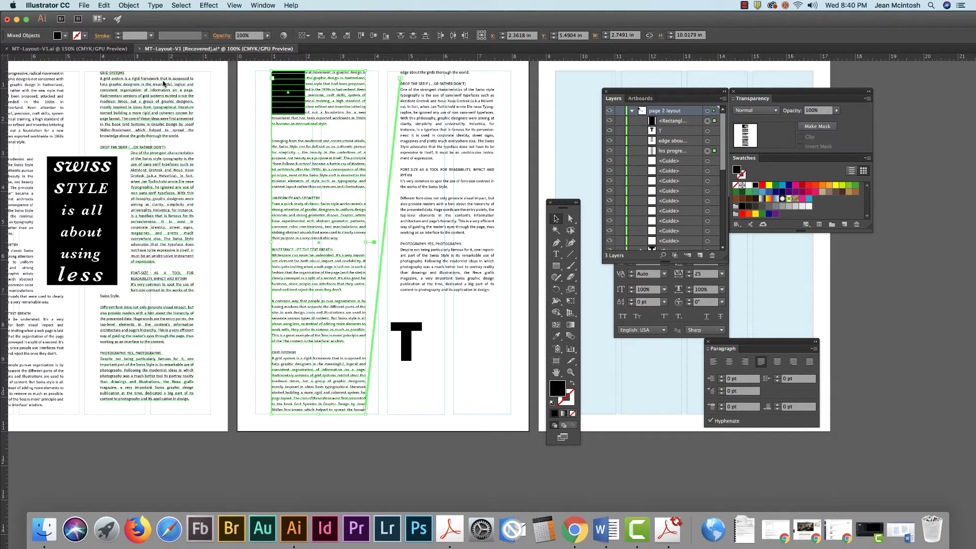
{"action": "left_click", "coordinate": [128, 5]}
{"action": "mouse_move", "coordinate": [152, 256]}
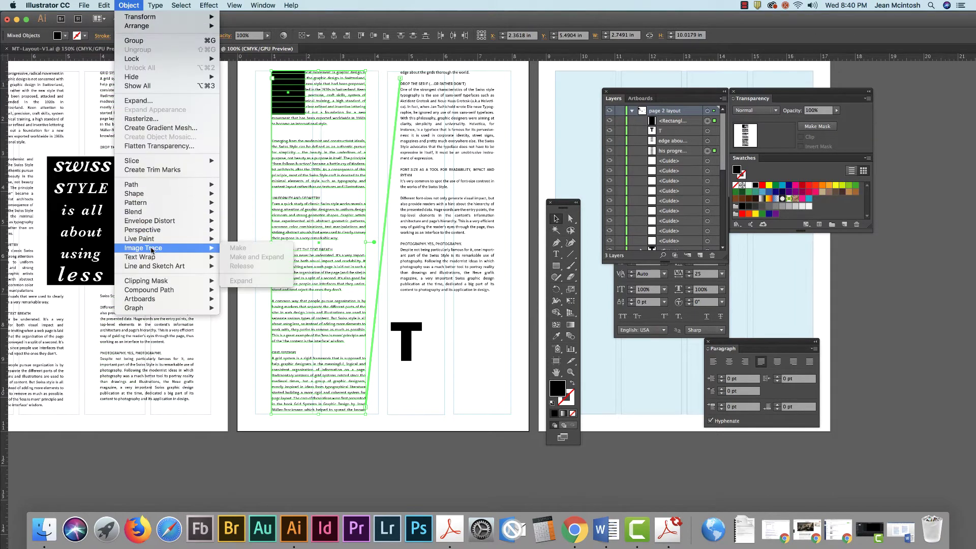
{"action": "left_click", "coordinate": [238, 258]}
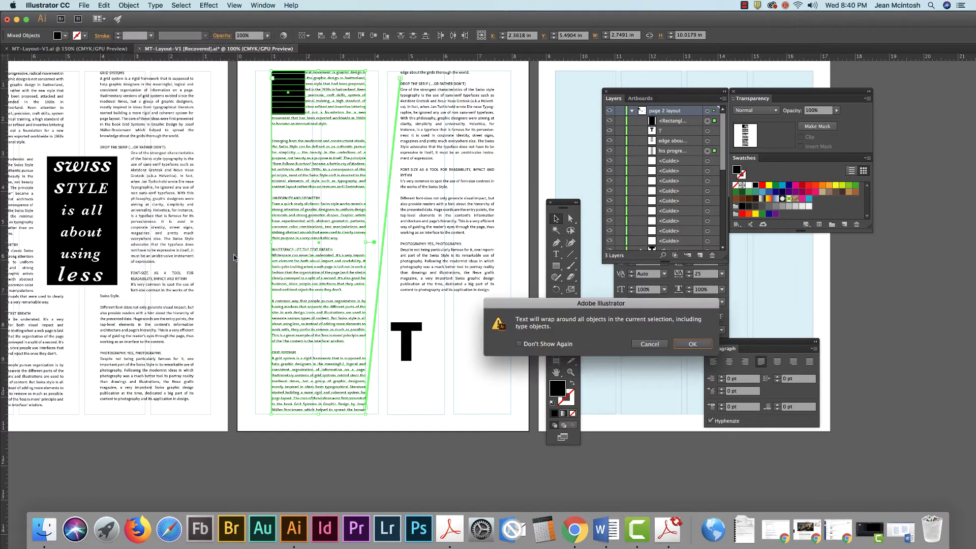
{"action": "left_click", "coordinate": [676, 343]}
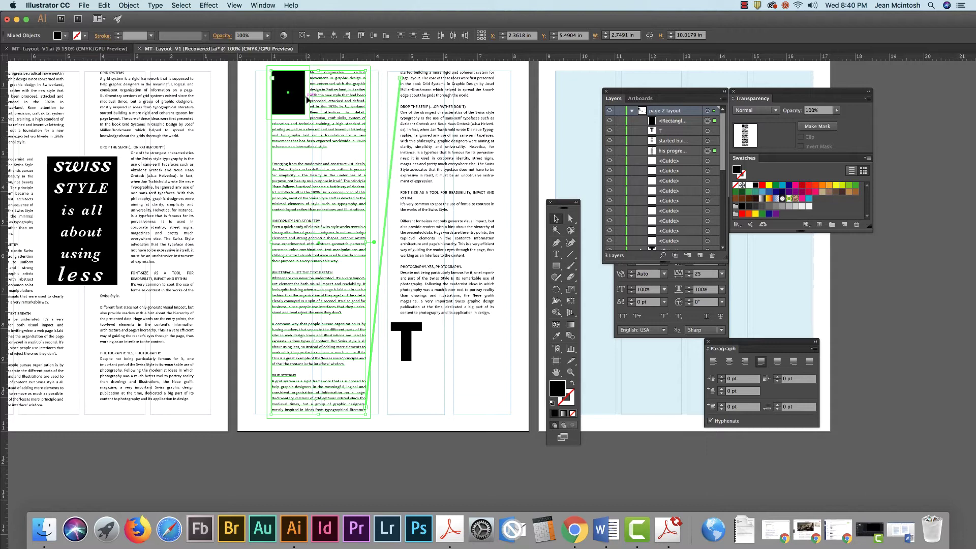
Fill the wrap rectangle with white, leaving a blank space for the drop cap T.
{"action": "left_click", "coordinate": [258, 93]}
{"action": "left_click", "coordinate": [288, 93]}
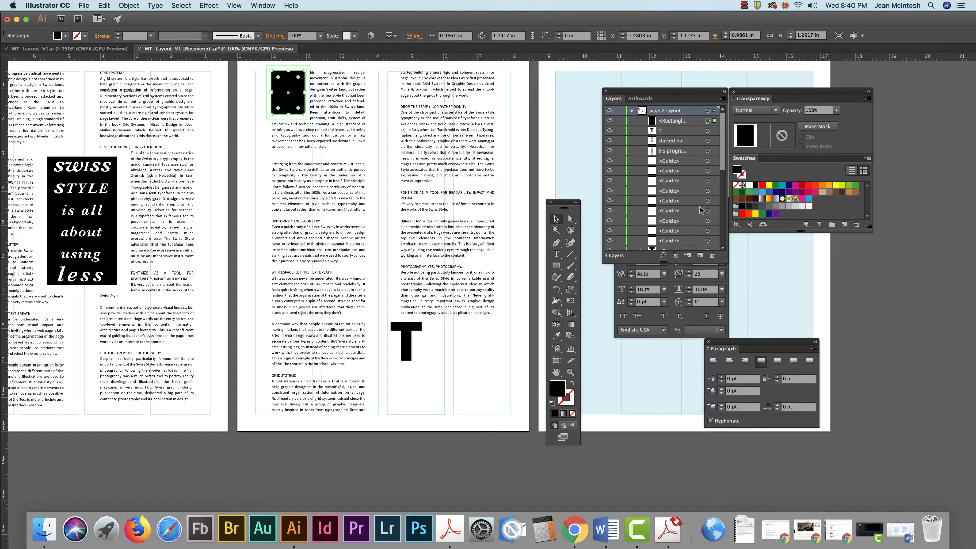
{"action": "left_click", "coordinate": [750, 185]}
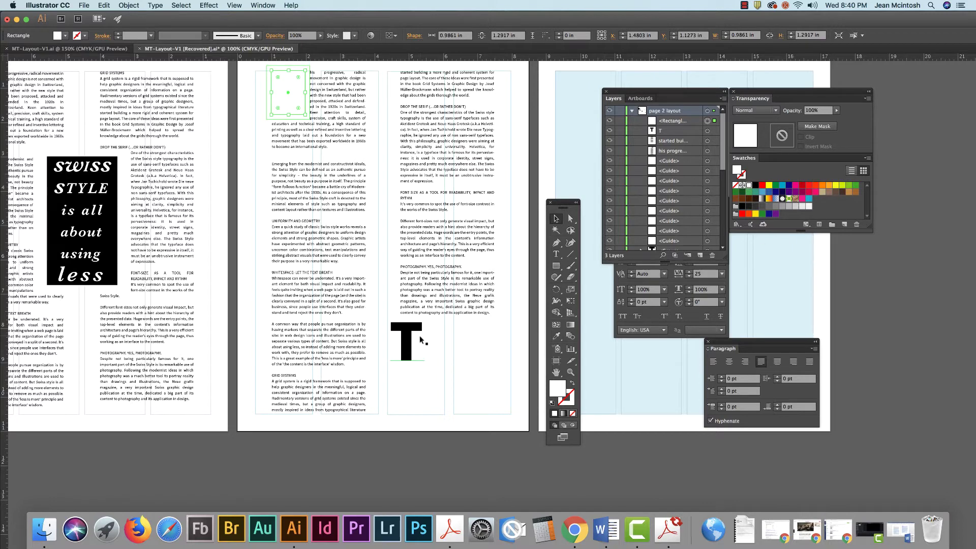
{"action": "left_click", "coordinate": [406, 336]}
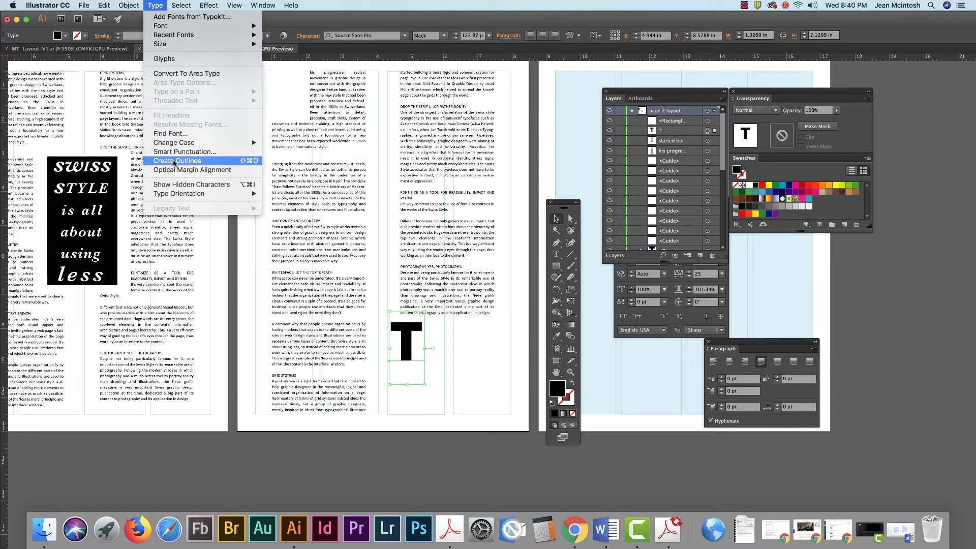
{"action": "left_click", "coordinate": [175, 161]}
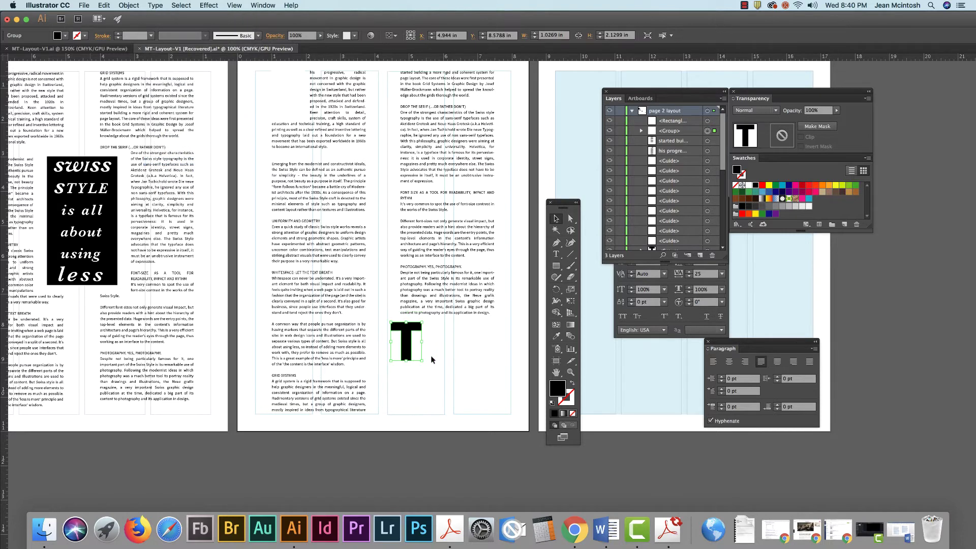
{"action": "scroll", "coordinate": [305, 204], "scroll_direction": "left", "scroll_amount": 1}
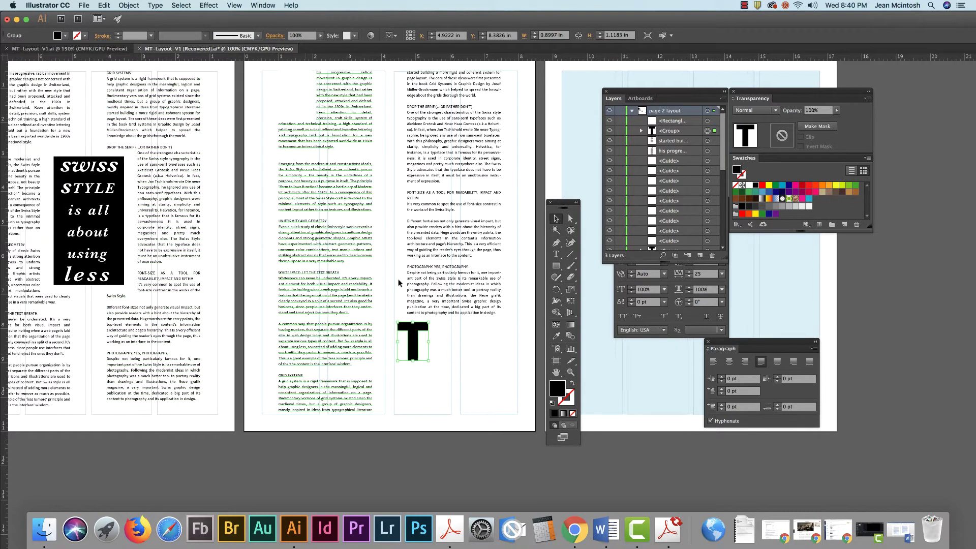
{"action": "left_click_drag", "start_coordinate": [407, 323], "coordinate": [297, 84]}
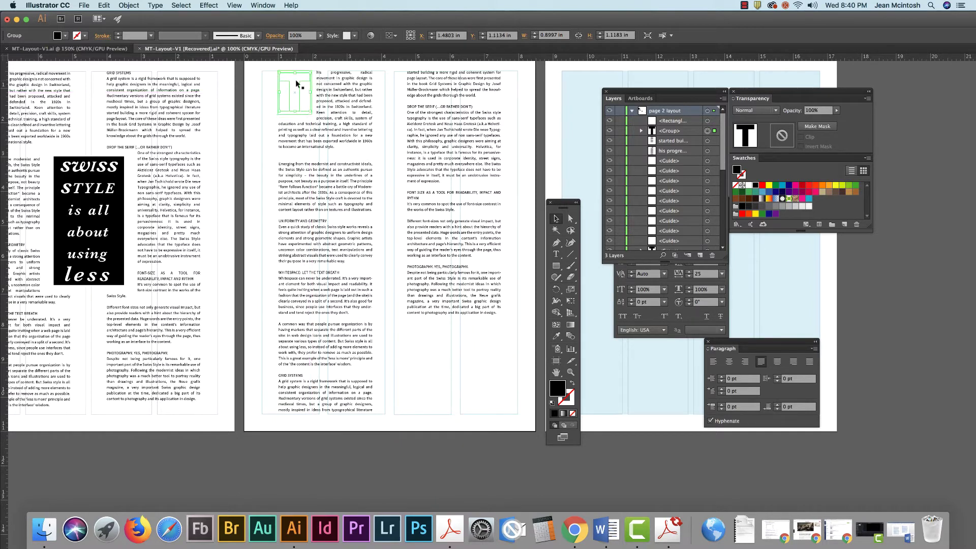
{"action": "left_click", "coordinate": [129, 5]}
{"action": "mouse_move", "coordinate": [198, 28]}
{"action": "left_click", "coordinate": [251, 26]}
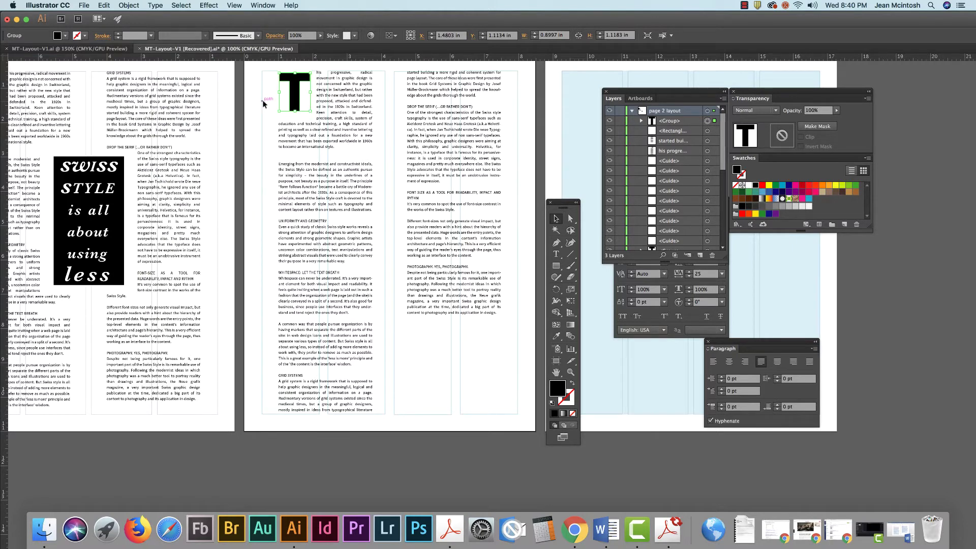
{"action": "key", "text": "Right"}
{"action": "key", "text": "Right"}
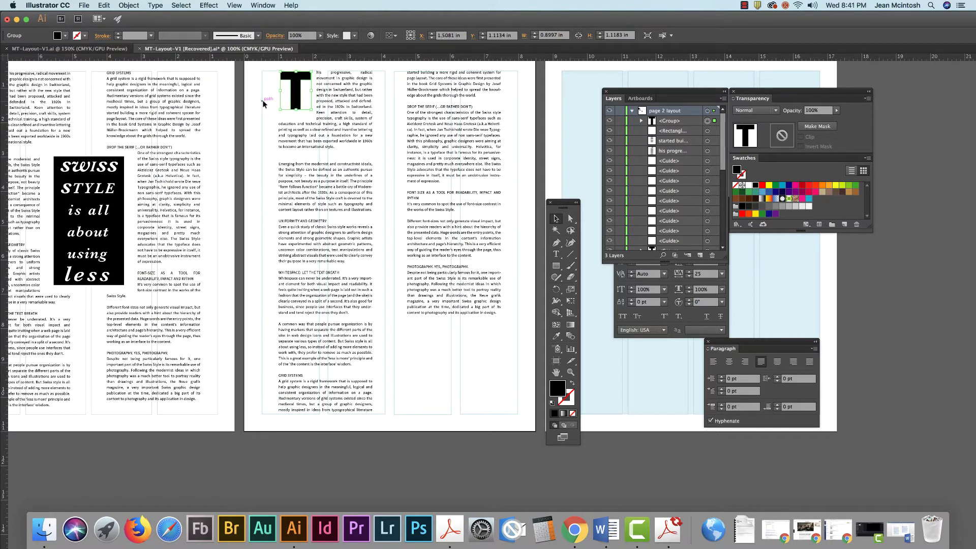
{"action": "left_click", "coordinate": [256, 107]}
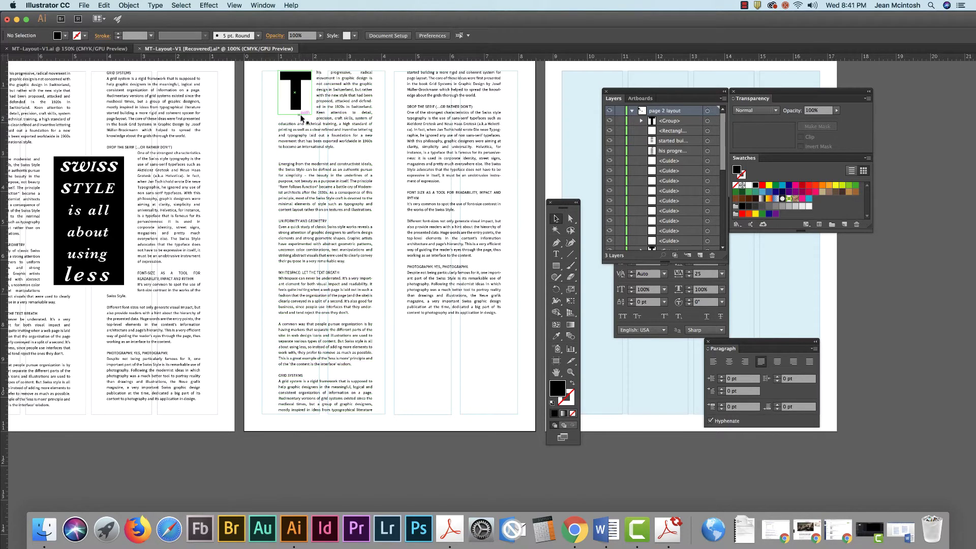
{"action": "left_click", "coordinate": [570, 218]}
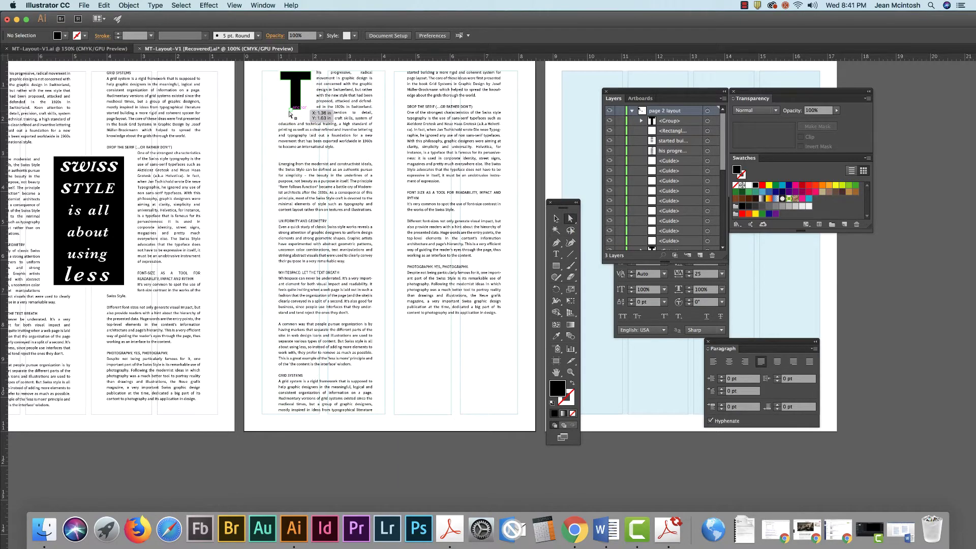
Lengthen the drop-cap T's stem by moving its two bottom anchor points down twice.
{"action": "scroll", "coordinate": [290, 114], "scroll_direction": "up", "scroll_amount": 3}
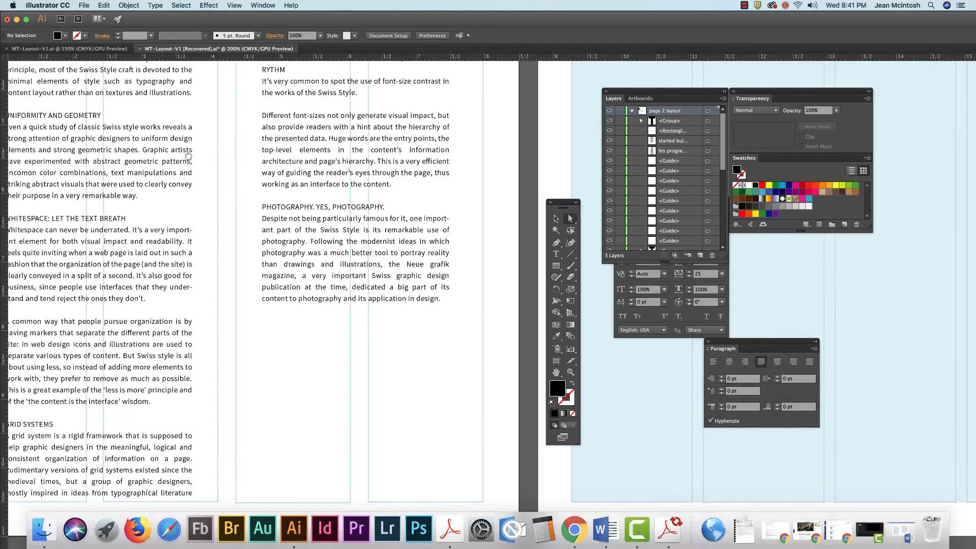
{"action": "scroll", "coordinate": [395, 315], "scroll_direction": "up", "scroll_amount": 3}
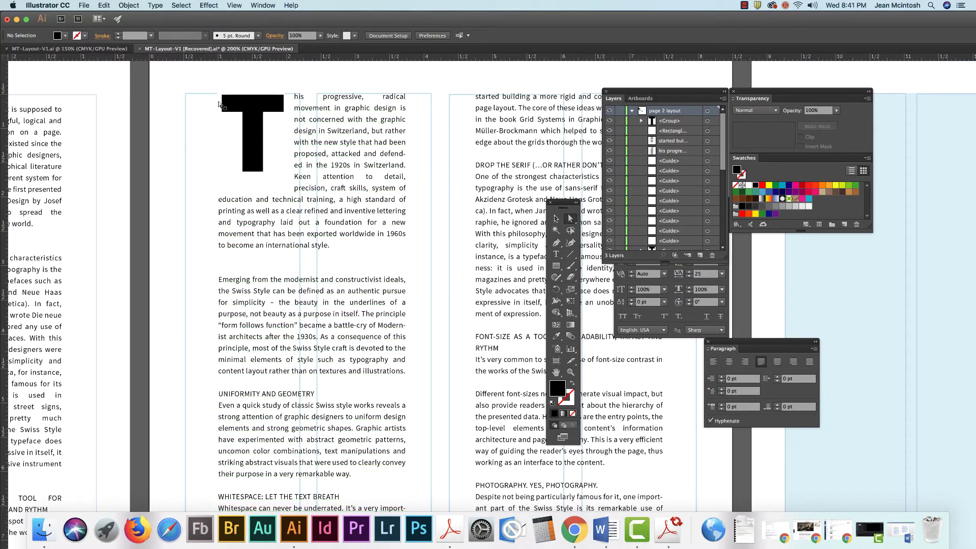
{"action": "left_click", "coordinate": [243, 172]}
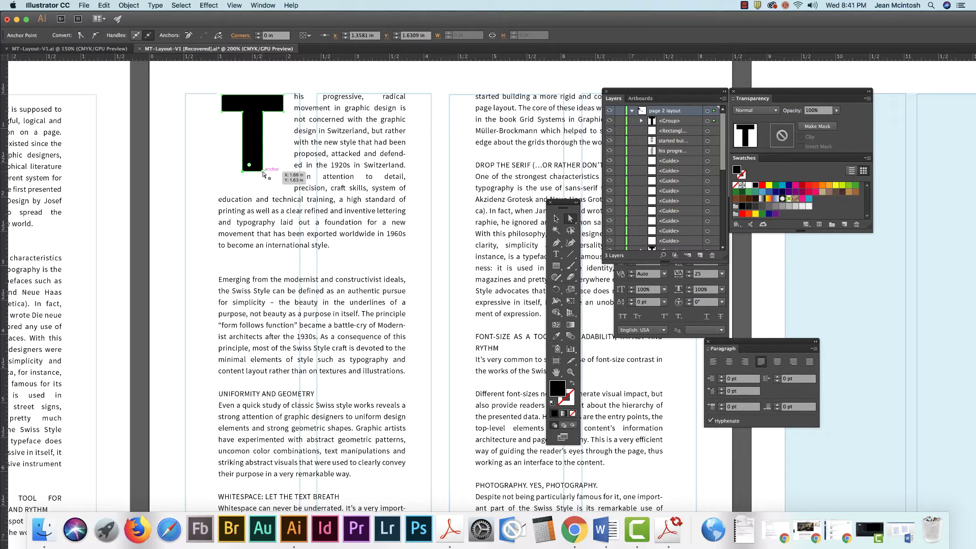
{"action": "left_click", "coordinate": [264, 173]}
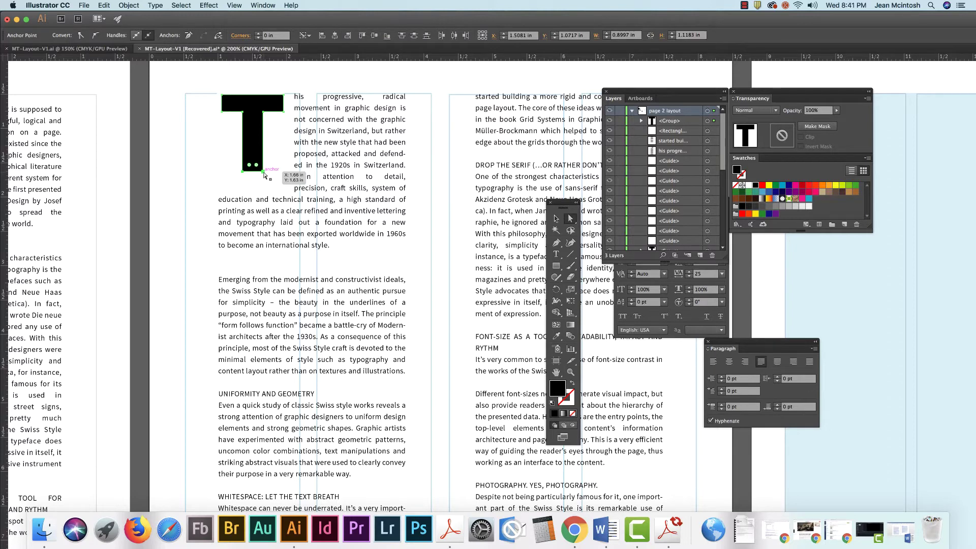
{"action": "key", "text": "Down"}
{"action": "key", "text": "Down"}
{"action": "key", "text": "Down"}
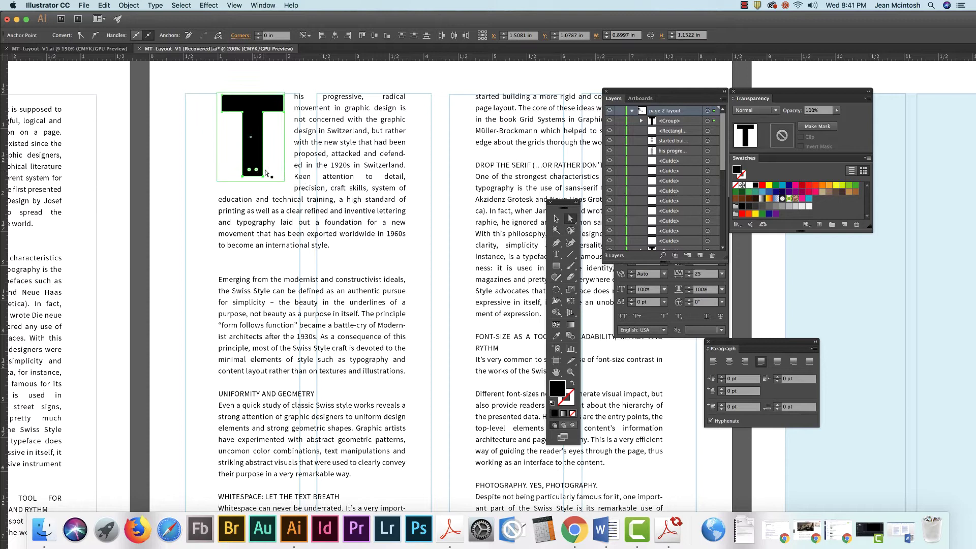
{"action": "key", "text": "Down"}
{"action": "key", "text": "Down"}
{"action": "key", "text": "Down"}
{"action": "key", "text": "Down"}
{"action": "key", "text": "Down"}
Nudge the whole drop-cap T one point left and zoom back out to the spread.
{"action": "left_click", "coordinate": [212, 144]}
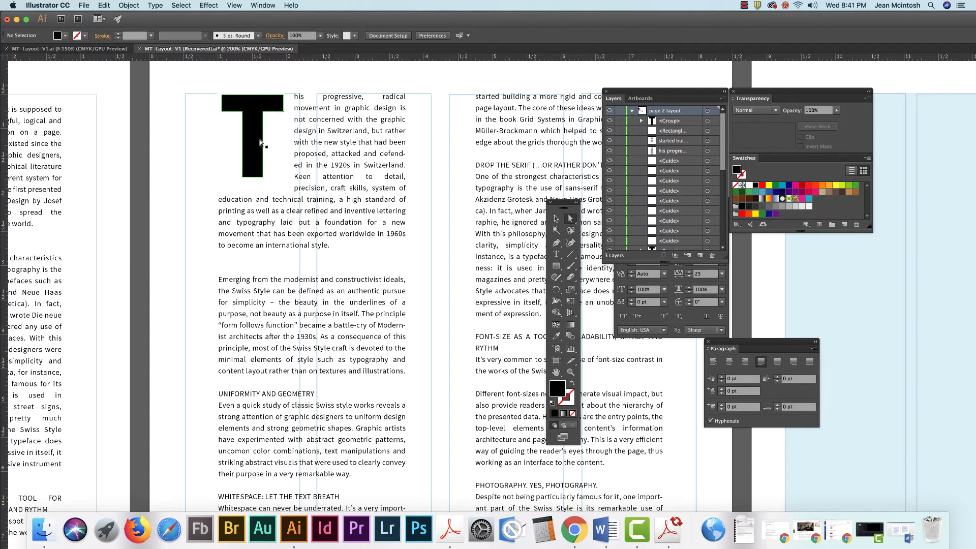
{"action": "left_click", "coordinate": [255, 140]}
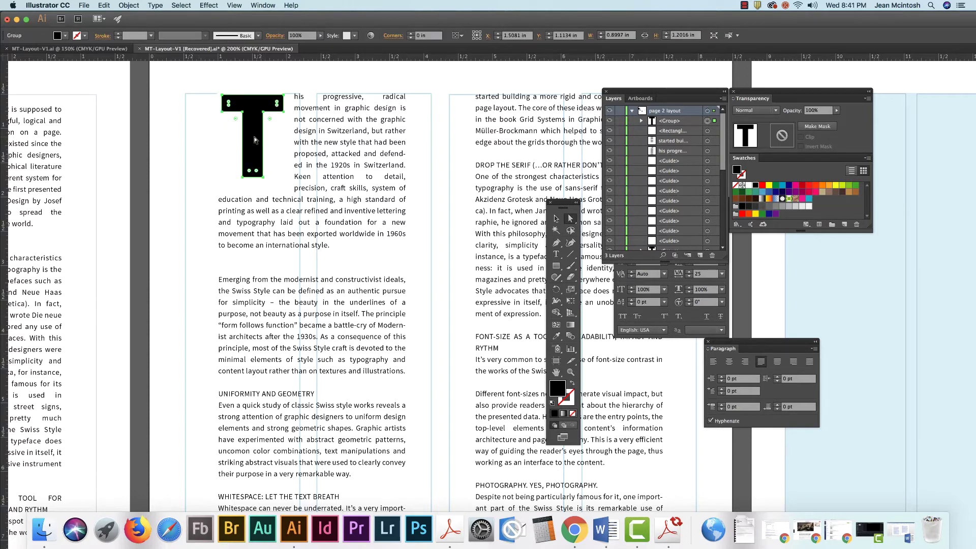
{"action": "key", "text": "Left"}
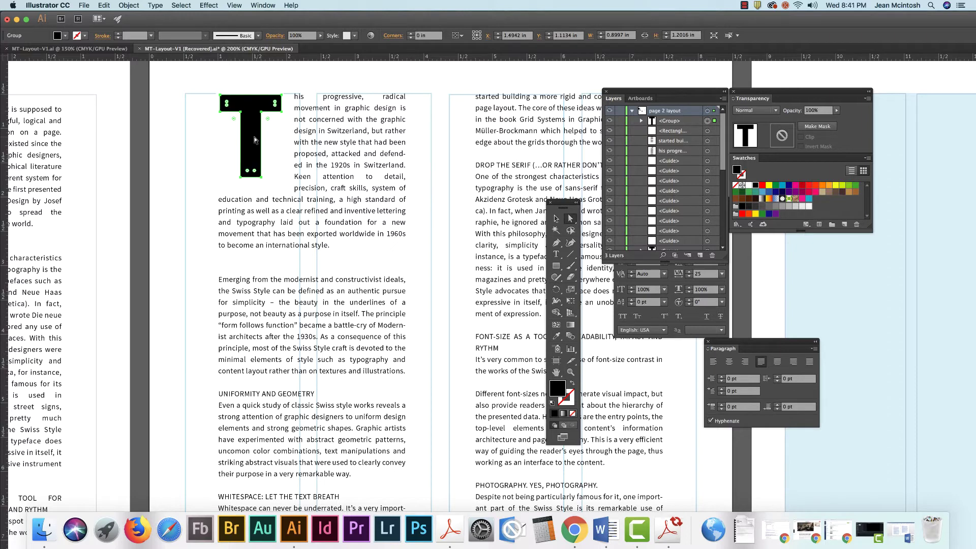
{"action": "left_click", "coordinate": [191, 136]}
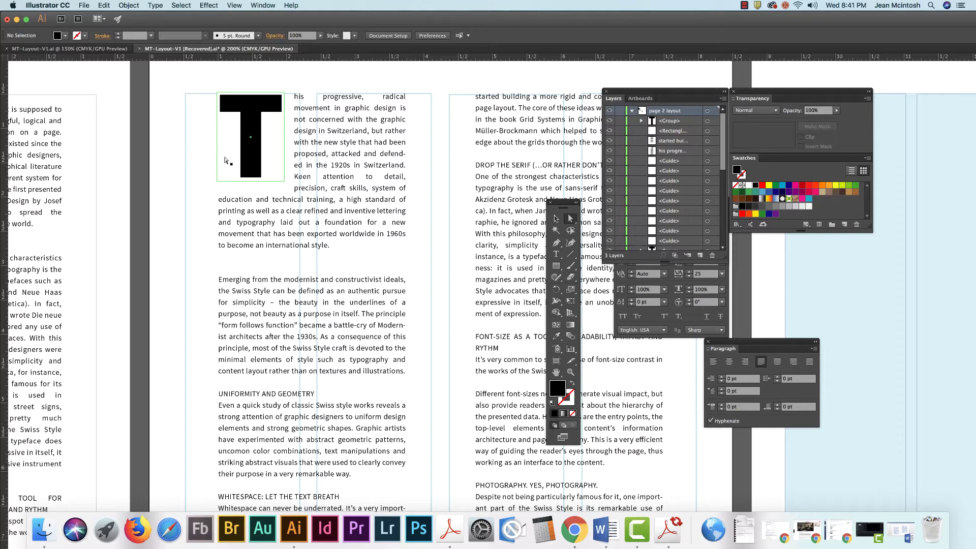
{"action": "key", "text": "super+minus"}
{"action": "key", "text": "super+minus"}
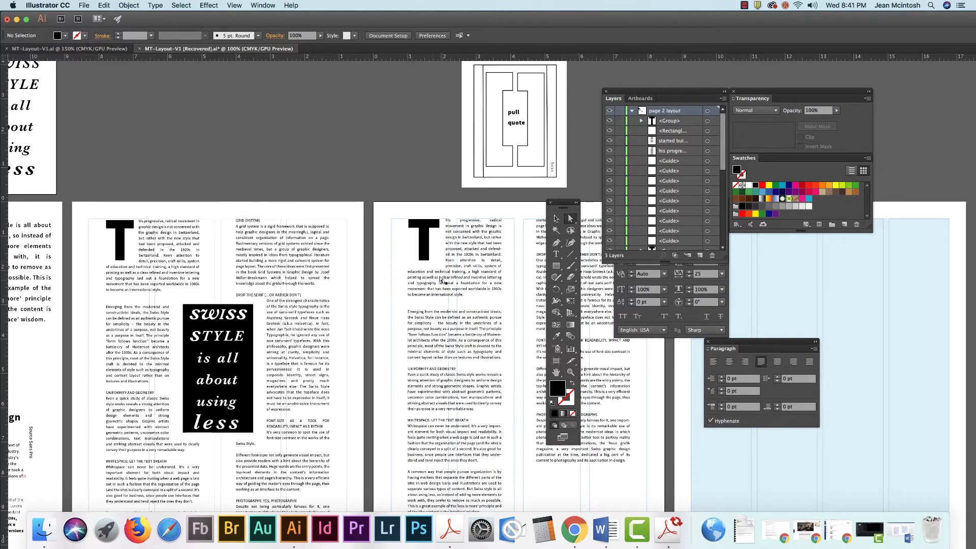
{"action": "left_click", "coordinate": [436, 265]}
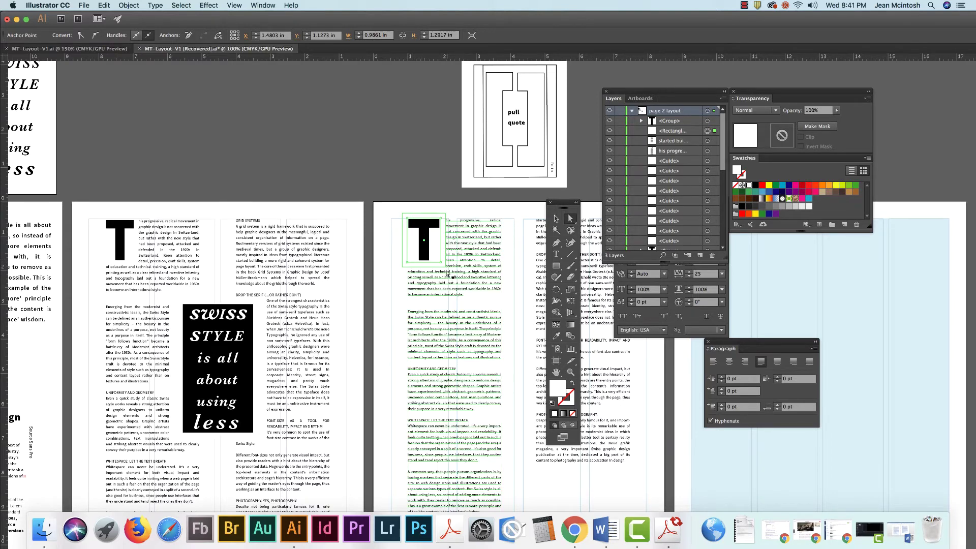
Lower the text wrap offset around the drop-cap T to 7 pt.
{"action": "key", "text": "v"}
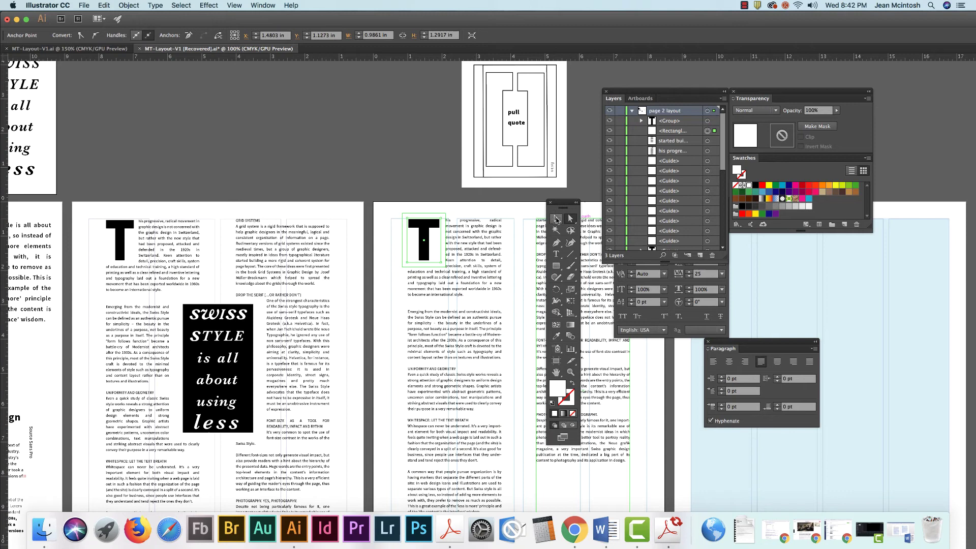
{"action": "left_click", "coordinate": [477, 253]}
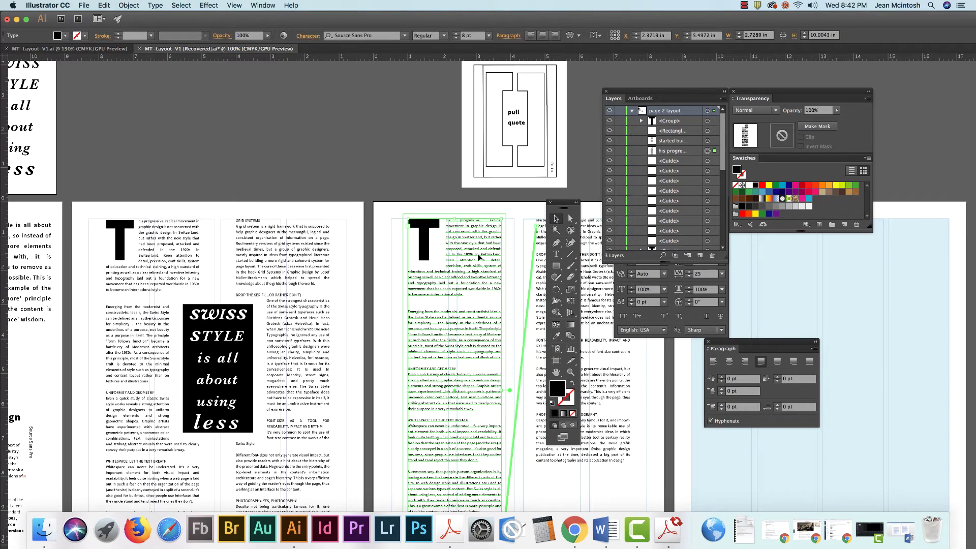
{"action": "left_click", "coordinate": [436, 245], "text": "shift"}
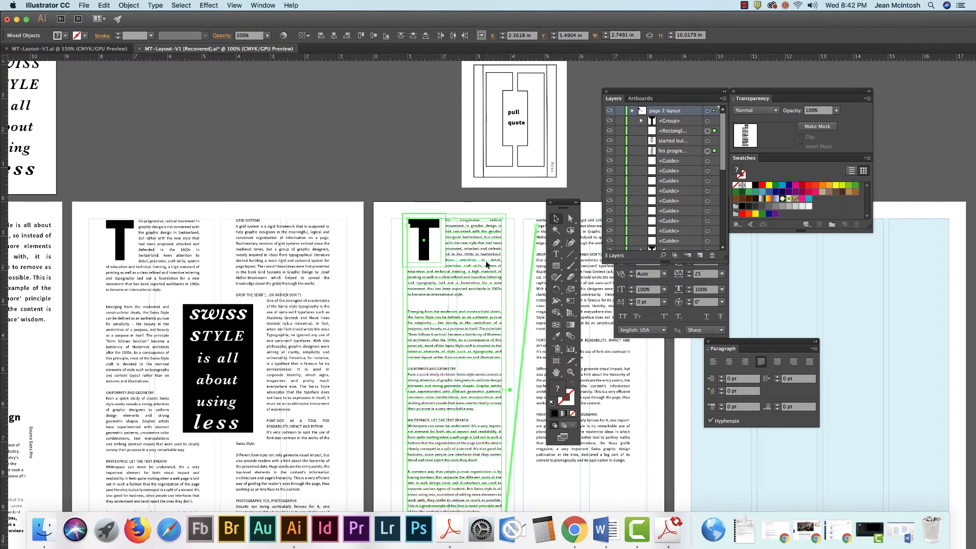
{"action": "left_click", "coordinate": [133, 9]}
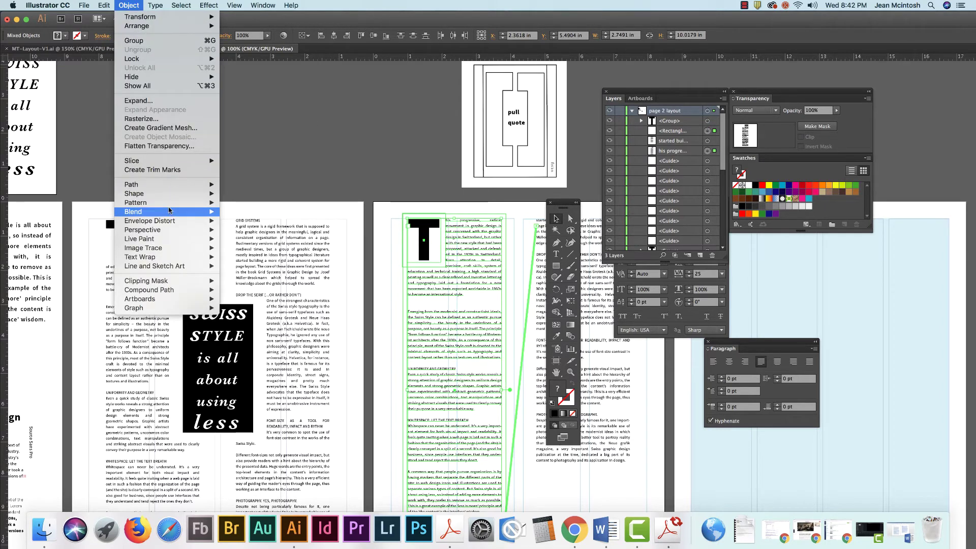
{"action": "mouse_move", "coordinate": [165, 259]}
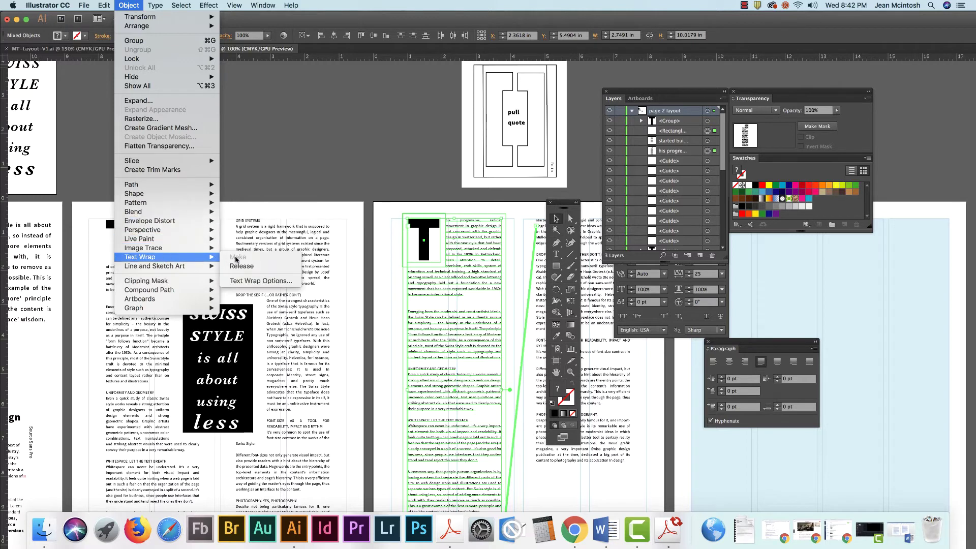
{"action": "left_click", "coordinate": [245, 281]}
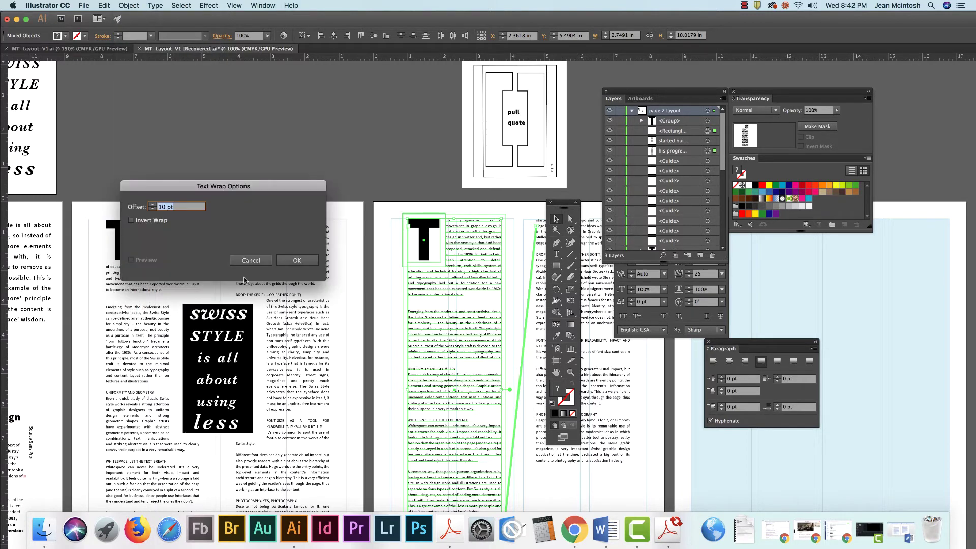
{"action": "left_click", "coordinate": [152, 209]}
{"action": "left_click", "coordinate": [152, 210]}
{"action": "left_click", "coordinate": [292, 261]}
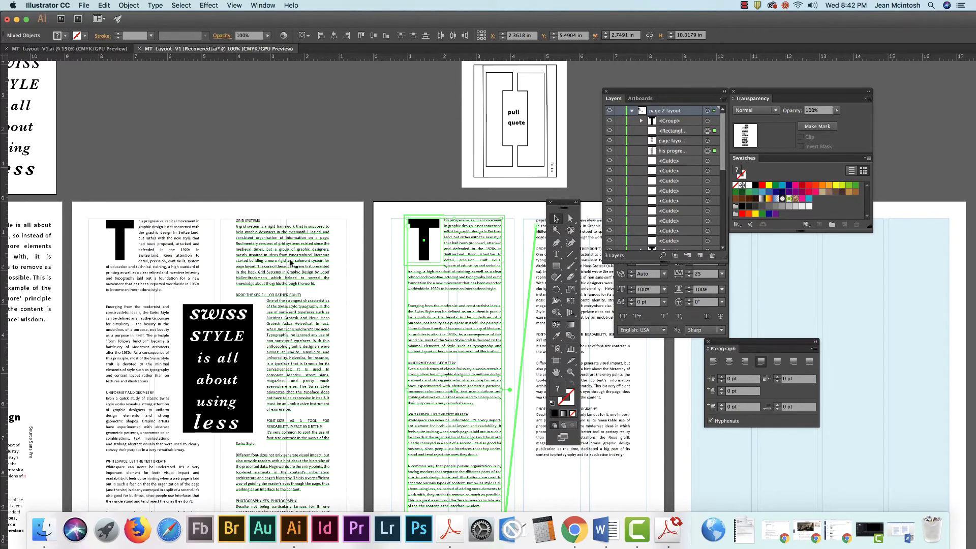
{"action": "left_click", "coordinate": [395, 188]}
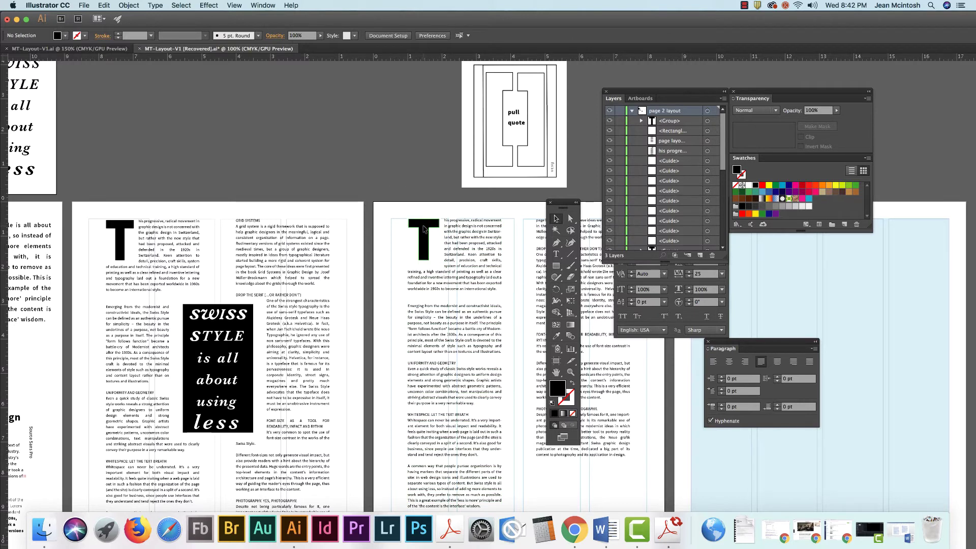
Nudge the drop-cap T down one point and review it beside the wrapped opening lines.
{"action": "left_click", "coordinate": [429, 232]}
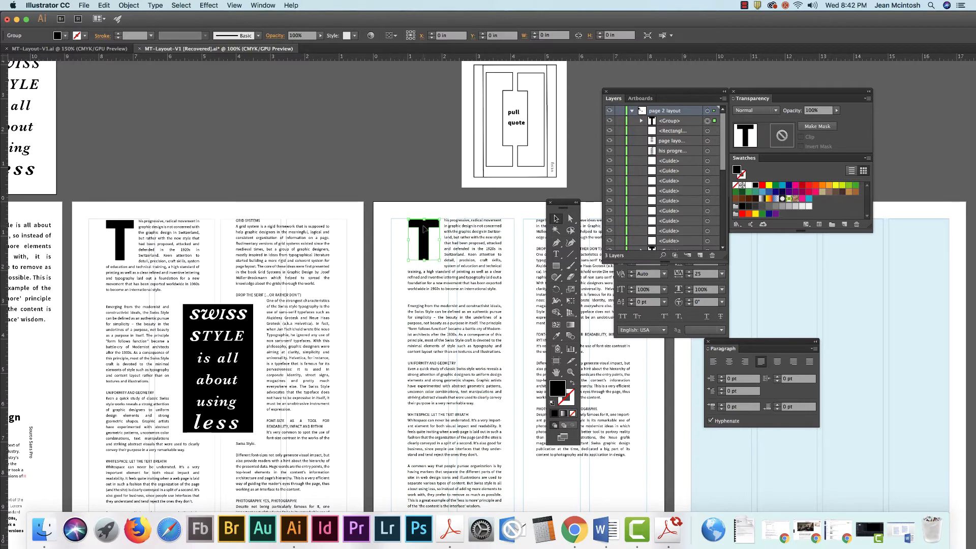
{"action": "key", "text": "Down"}
{"action": "left_click", "coordinate": [347, 187]}
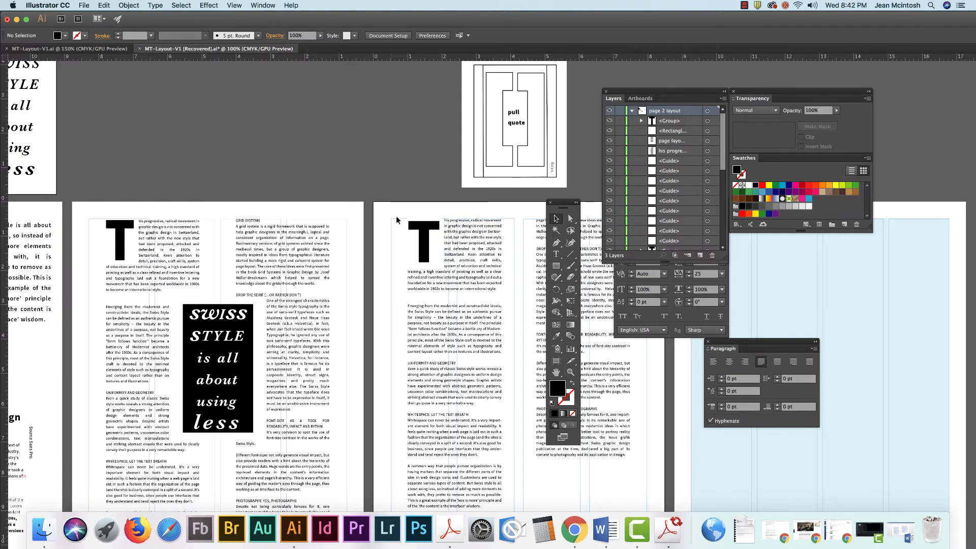
{"action": "left_click", "coordinate": [421, 229]}
{"action": "left_click", "coordinate": [388, 174]}
{"action": "scroll", "coordinate": [356, 147], "scroll_direction": "down", "scroll_amount": 5}
{"action": "scroll", "coordinate": [356, 147], "scroll_direction": "right", "scroll_amount": 6}
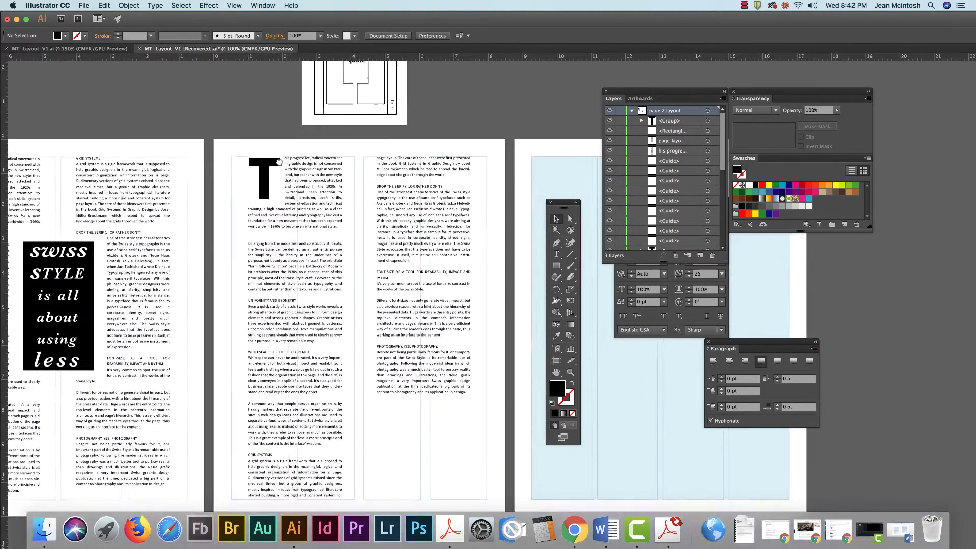
{"action": "scroll", "coordinate": [305, 135], "scroll_direction": "left", "scroll_amount": 2}
{"action": "scroll", "coordinate": [305, 135], "scroll_direction": "up", "scroll_amount": 1}
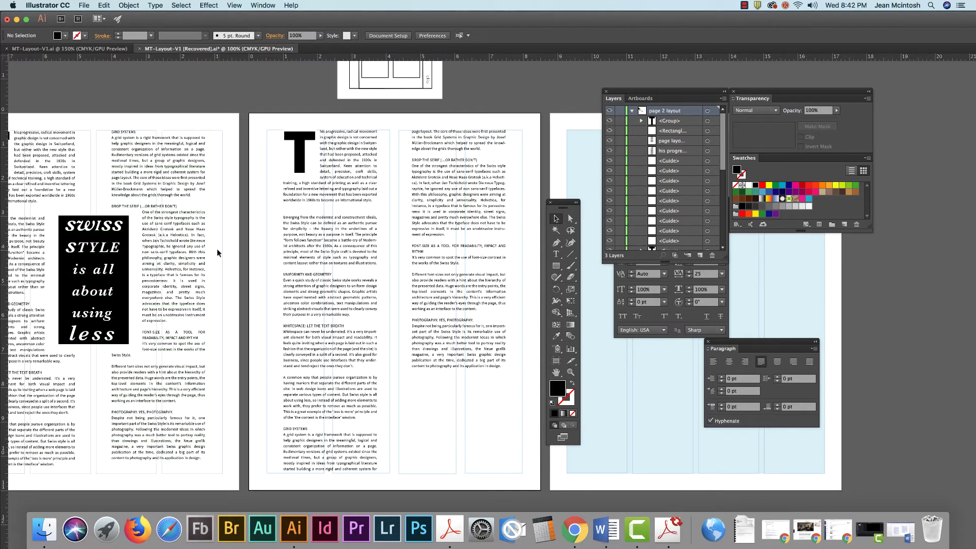
{"action": "scroll", "coordinate": [218, 247], "scroll_direction": "left", "scroll_amount": 1}
{"action": "scroll", "coordinate": [218, 247], "scroll_direction": "left", "scroll_amount": 14}
{"action": "scroll", "coordinate": [305, 285], "scroll_direction": "up", "scroll_amount": 7}
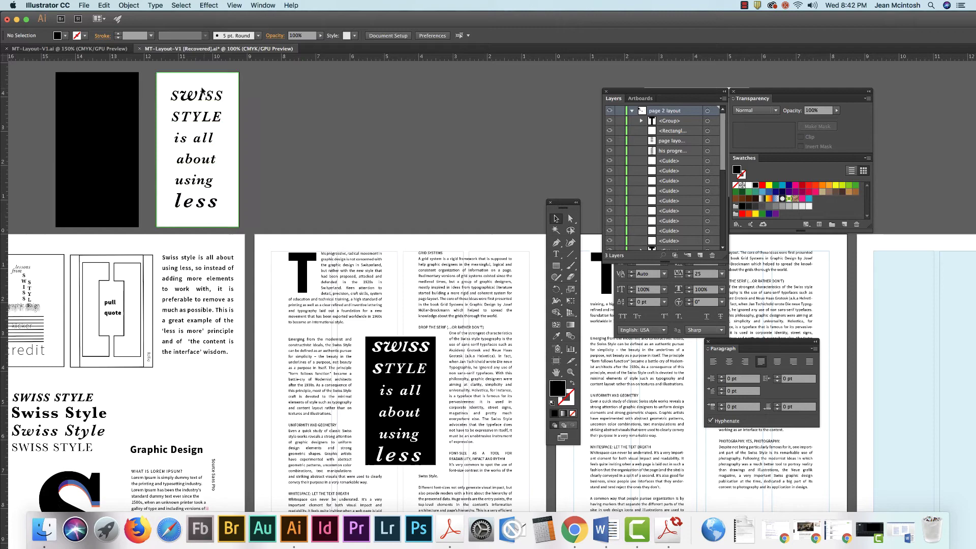
Move the black rectangle onto the middle page, into the gutter between the columns.
{"action": "left_click", "coordinate": [157, 107]}
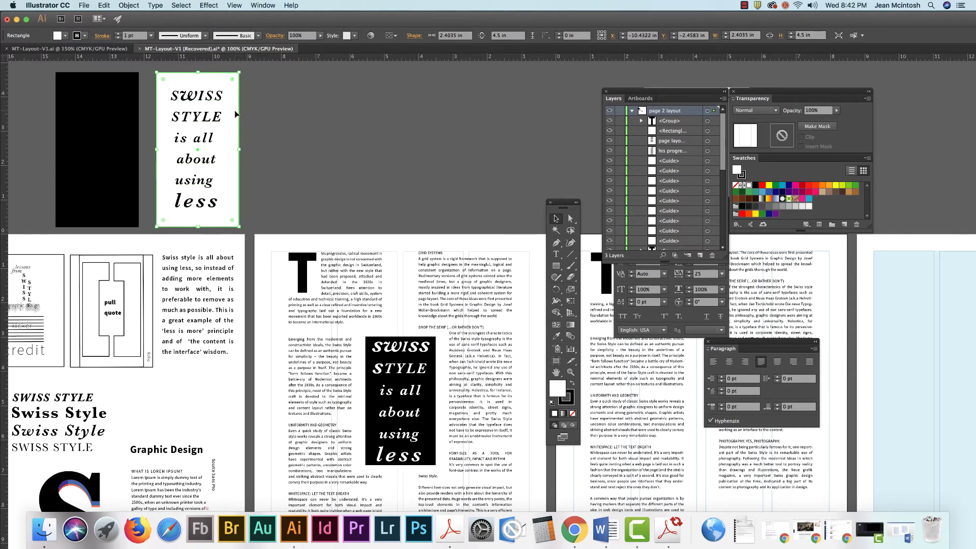
{"action": "scroll", "coordinate": [157, 107], "scroll_direction": "left", "scroll_amount": 1}
{"action": "left_click_drag", "start_coordinate": [113, 105], "coordinate": [457, 103]}
{"action": "left_click_drag", "start_coordinate": [508, 168], "coordinate": [431, 392]}
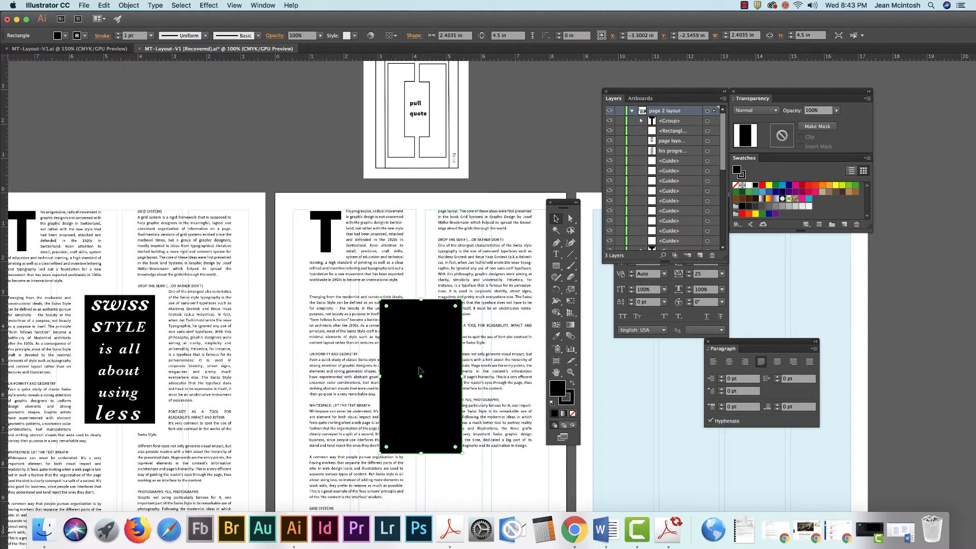
{"action": "left_click", "coordinate": [234, 5]}
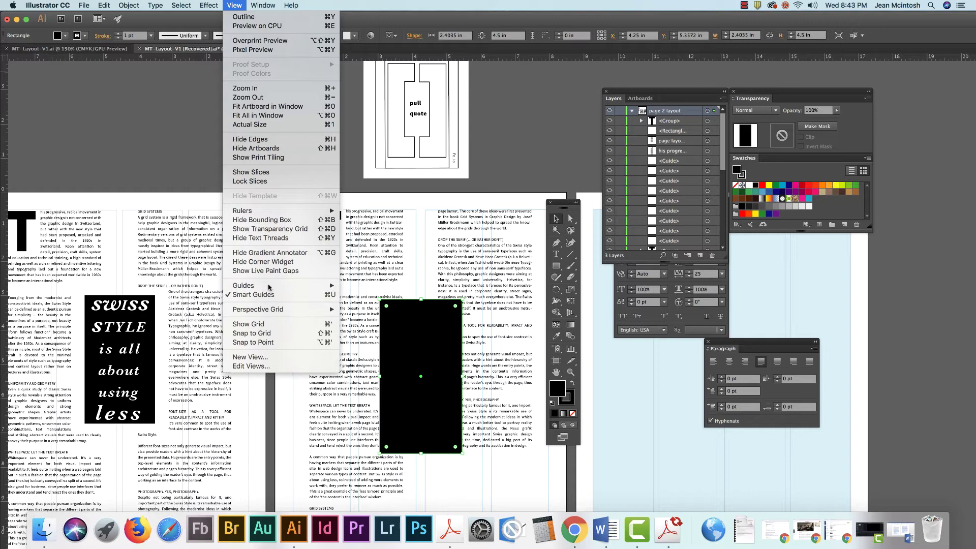
Scale the black rectangle down to 1.9899 × 3.6321 in and nudge it up.
{"action": "left_click_drag", "start_coordinate": [421, 326], "coordinate": [421, 346]}
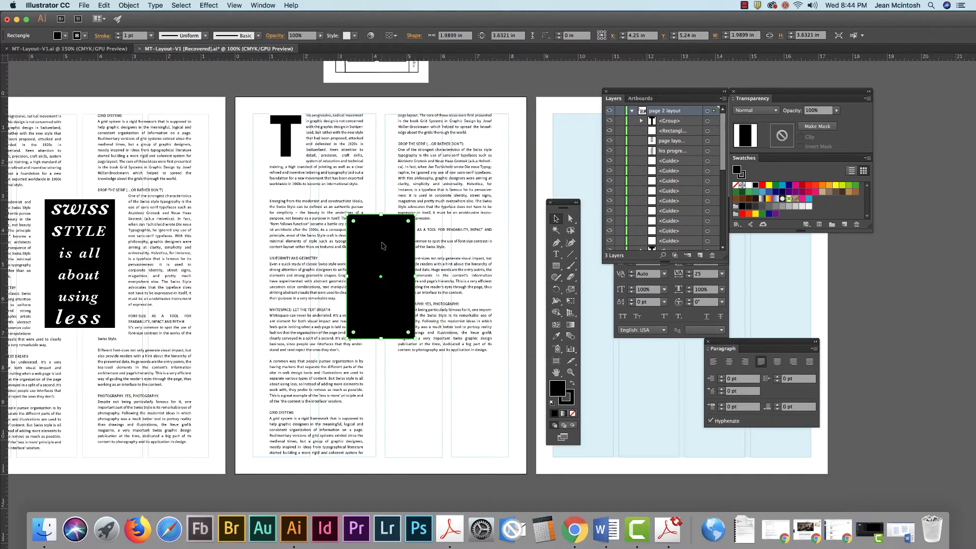
{"action": "left_click", "coordinate": [424, 420]}
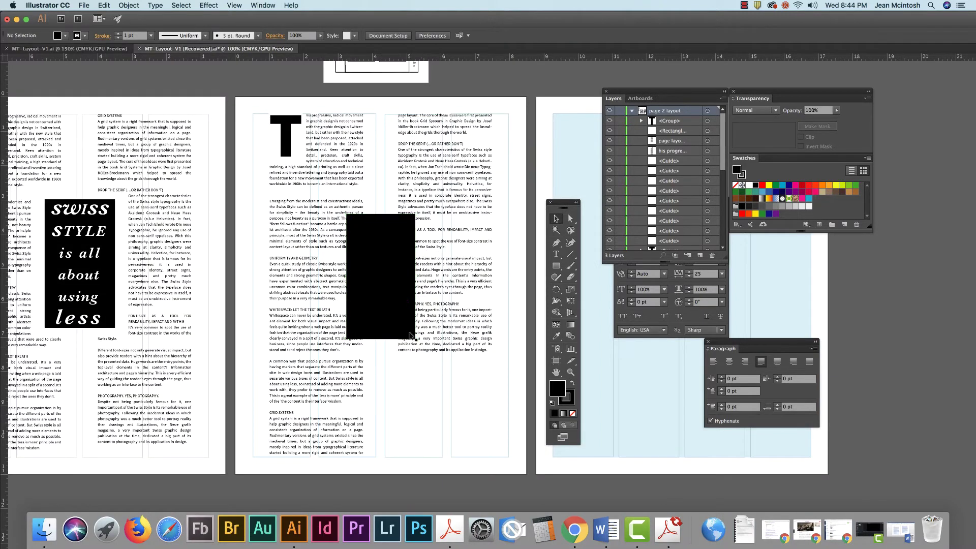
{"action": "left_click", "coordinate": [381, 279]}
{"action": "key", "text": "Up"}
{"action": "key", "text": "Up"}
{"action": "key", "text": "Up"}
{"action": "key", "text": "Up"}
{"action": "key", "text": "Up"}
{"action": "key", "text": "Up"}
{"action": "key", "text": "Up"}
{"action": "key", "text": "Up"}
{"action": "key", "text": "Up"}
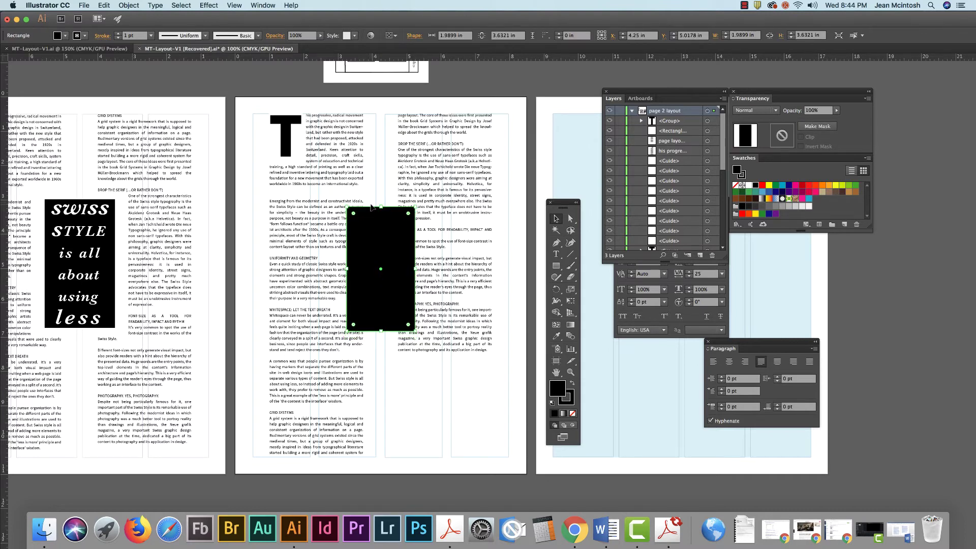
{"action": "left_click_drag", "start_coordinate": [422, 224], "coordinate": [248, 84]}
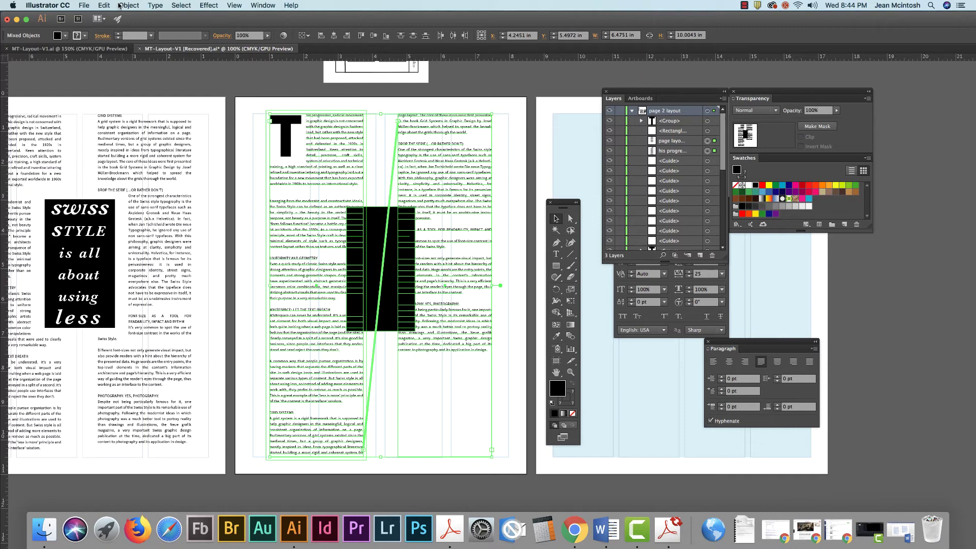
Make text wrap for the selected text columns and black rectangle.
{"action": "left_click", "coordinate": [128, 5]}
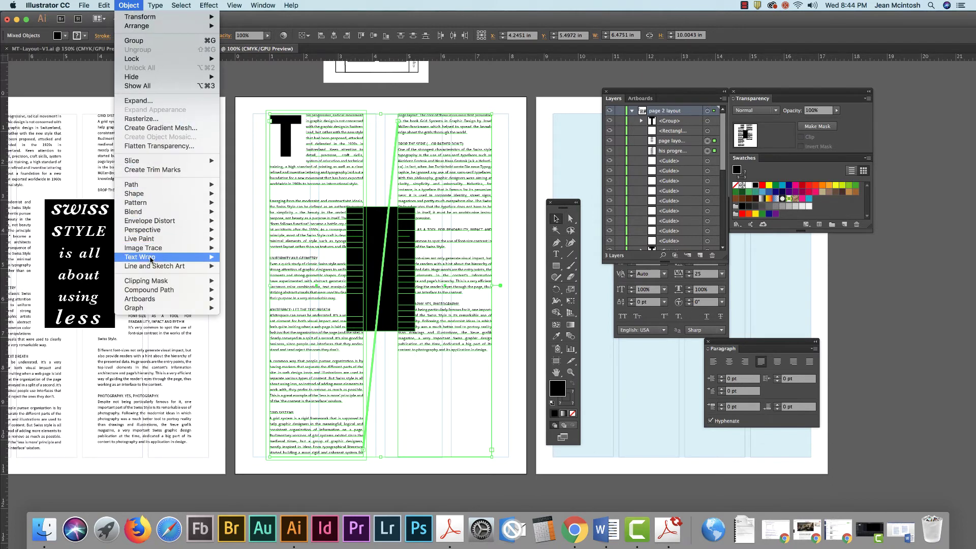
{"action": "mouse_move", "coordinate": [203, 259]}
{"action": "left_click", "coordinate": [238, 258]}
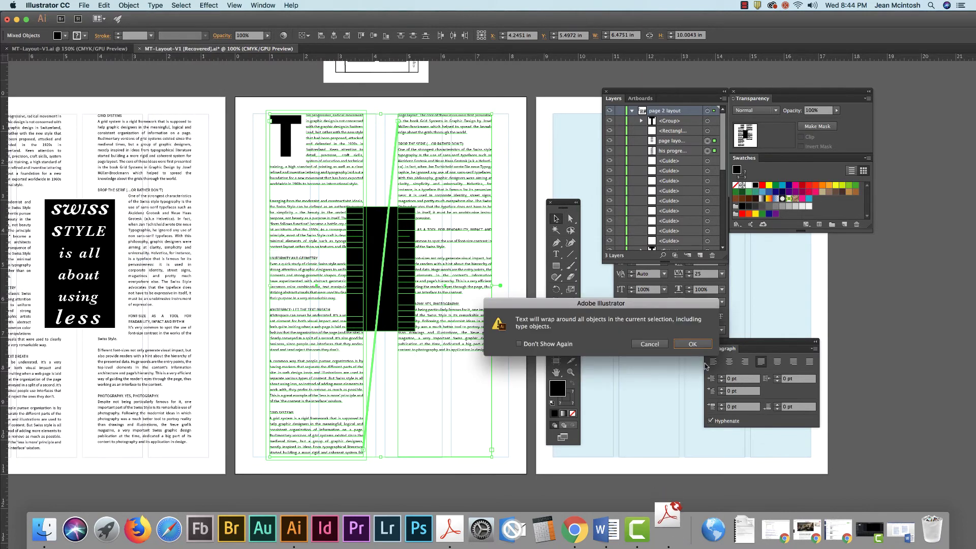
{"action": "left_click", "coordinate": [693, 345]}
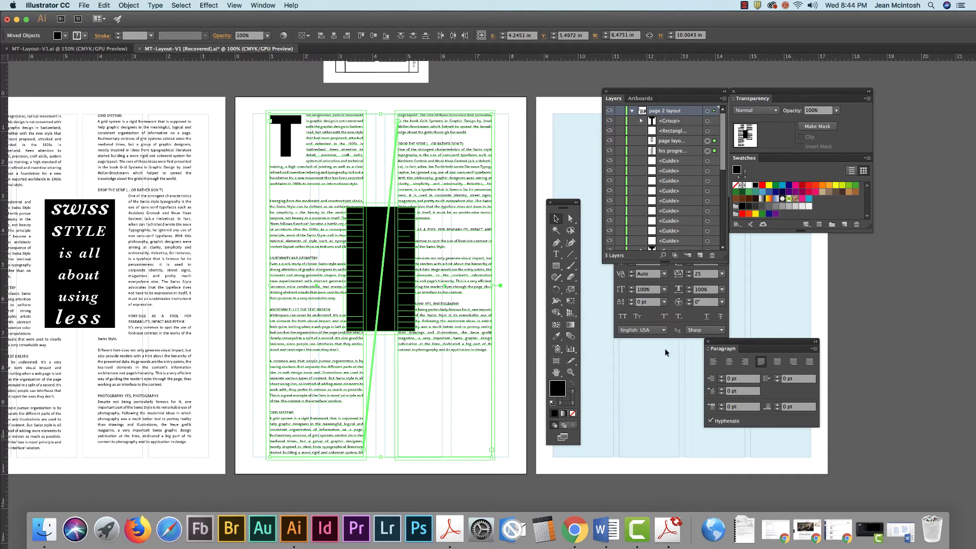
Select the black rectangle and enlarge the Layers list to show every object.
{"action": "left_click", "coordinate": [418, 376]}
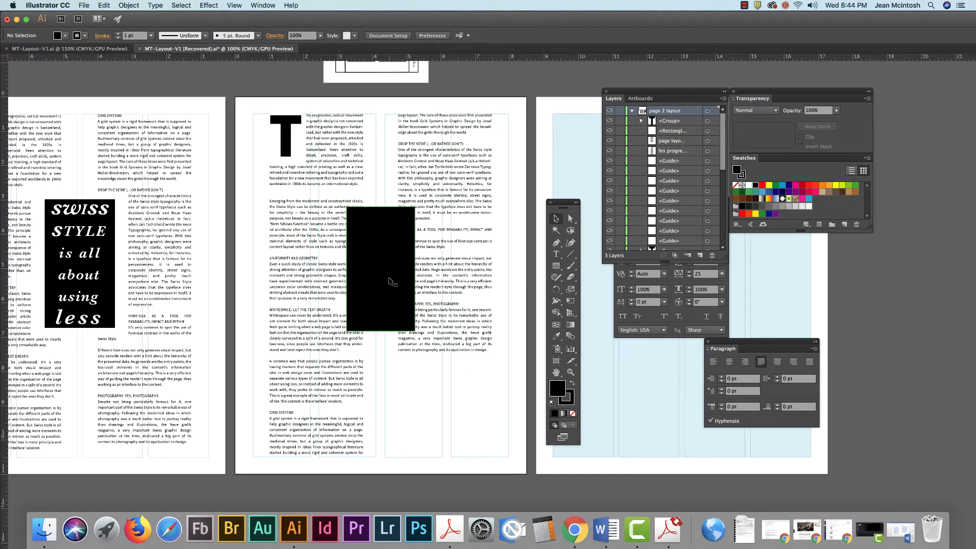
{"action": "left_click", "coordinate": [387, 283]}
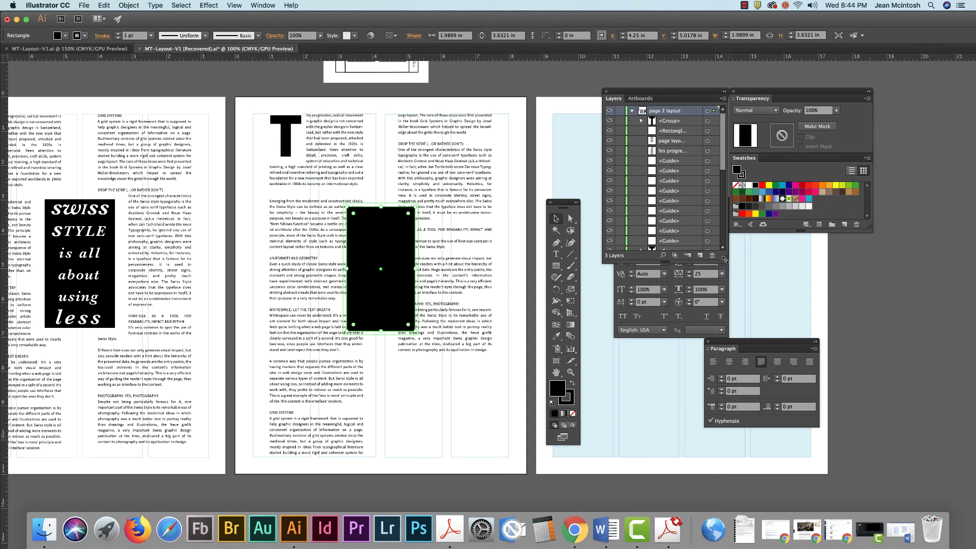
{"action": "left_click_drag", "start_coordinate": [726, 260], "coordinate": [743, 423]}
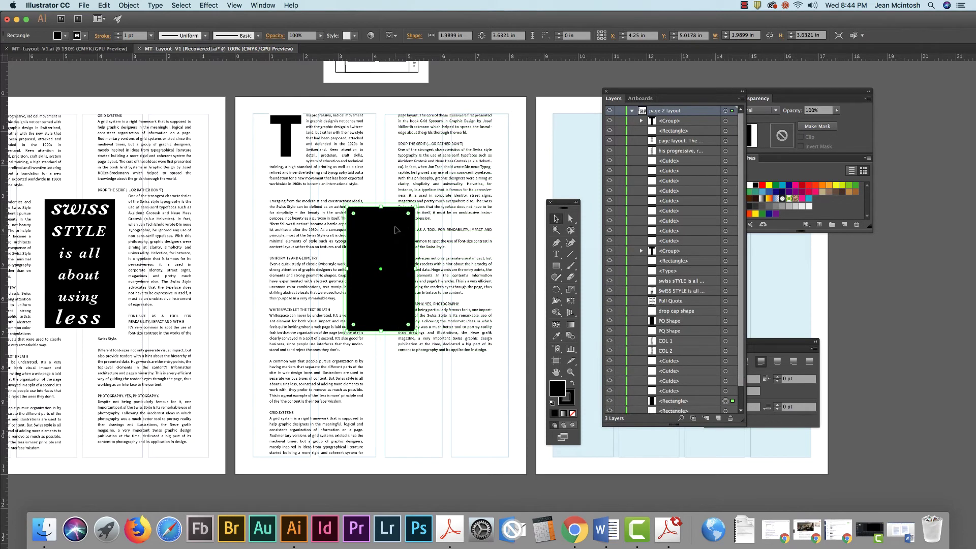
Restack the black rectangle above both text frames in the Layers panel.
{"action": "left_click", "coordinate": [678, 403]}
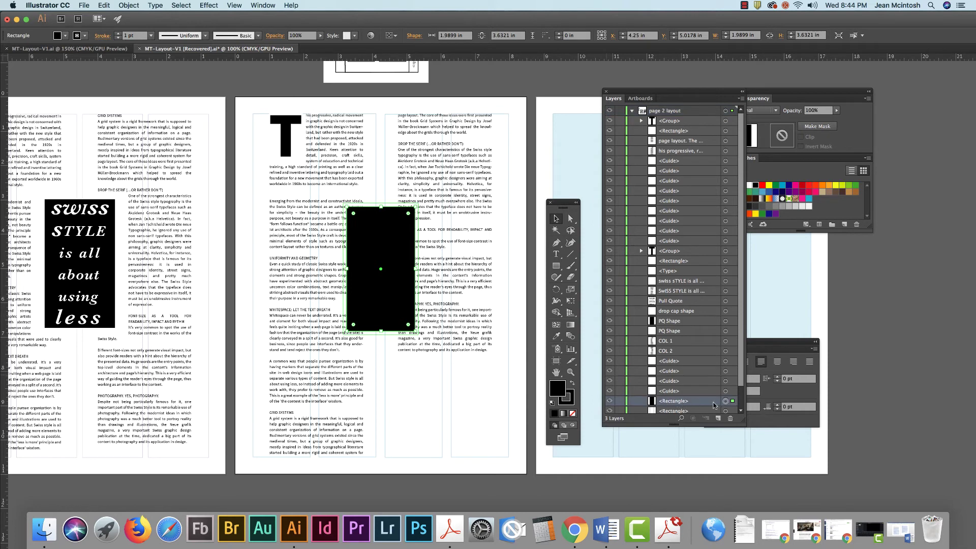
{"action": "left_click_drag", "start_coordinate": [688, 403], "coordinate": [683, 133]}
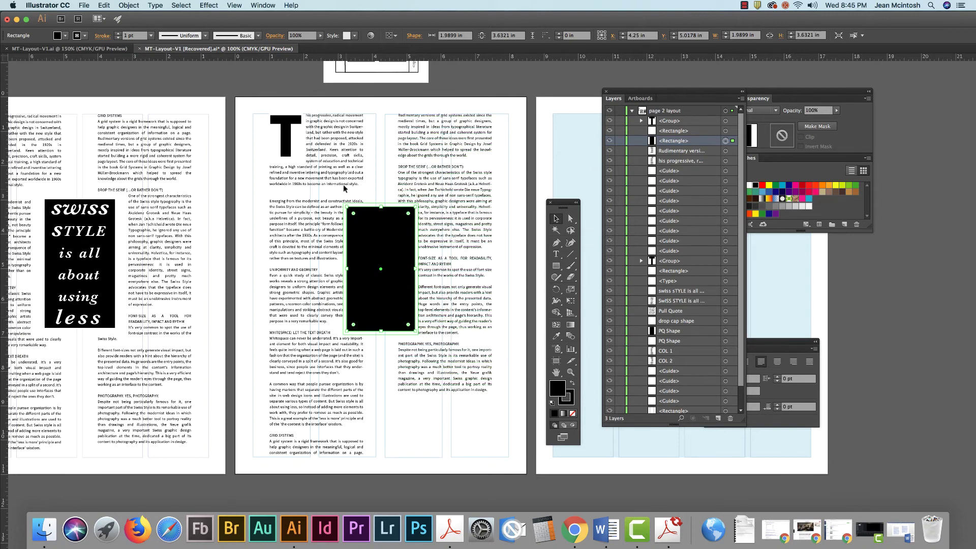
{"action": "left_click_drag", "start_coordinate": [344, 188], "coordinate": [378, 219]}
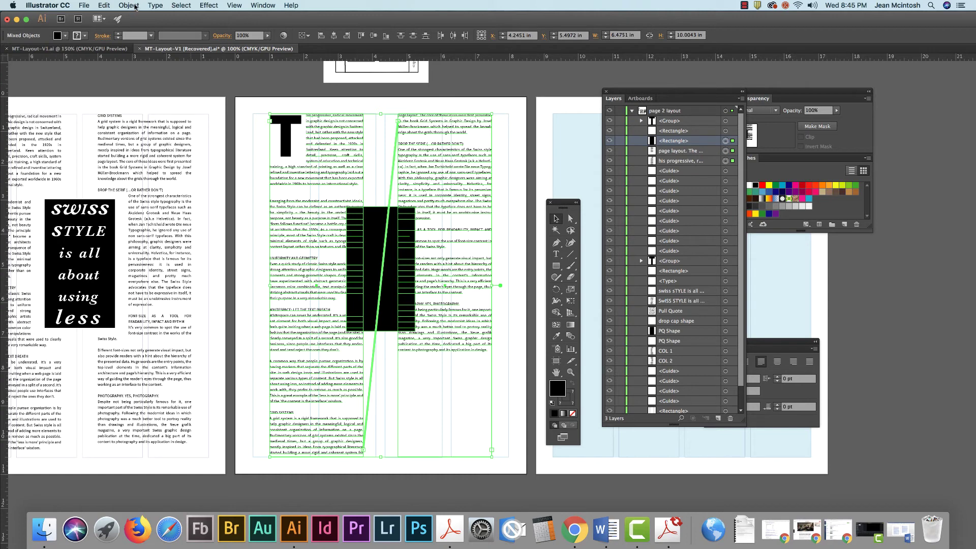
Make text wrap so both body columns break around the black rectangle.
{"action": "left_click", "coordinate": [135, 6]}
{"action": "mouse_move", "coordinate": [172, 259]}
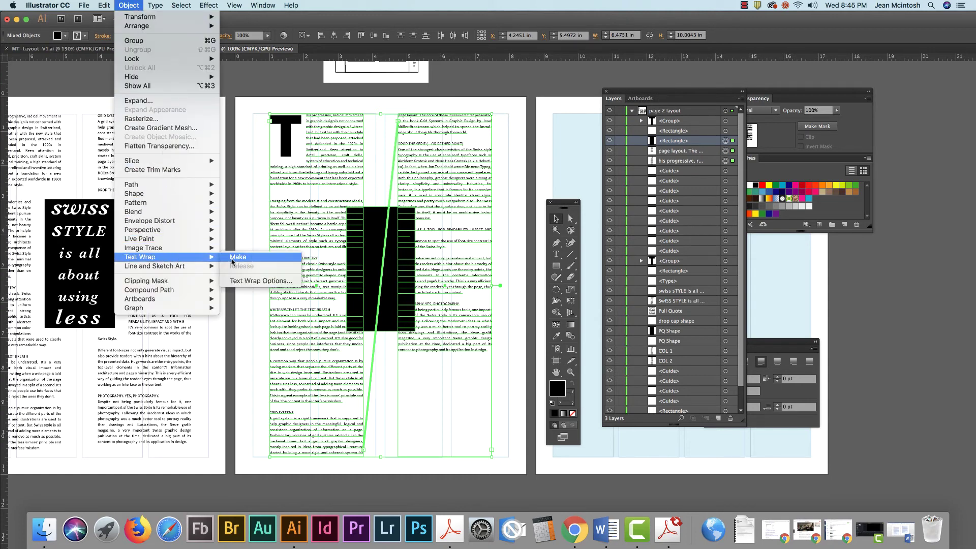
{"action": "left_click", "coordinate": [237, 257]}
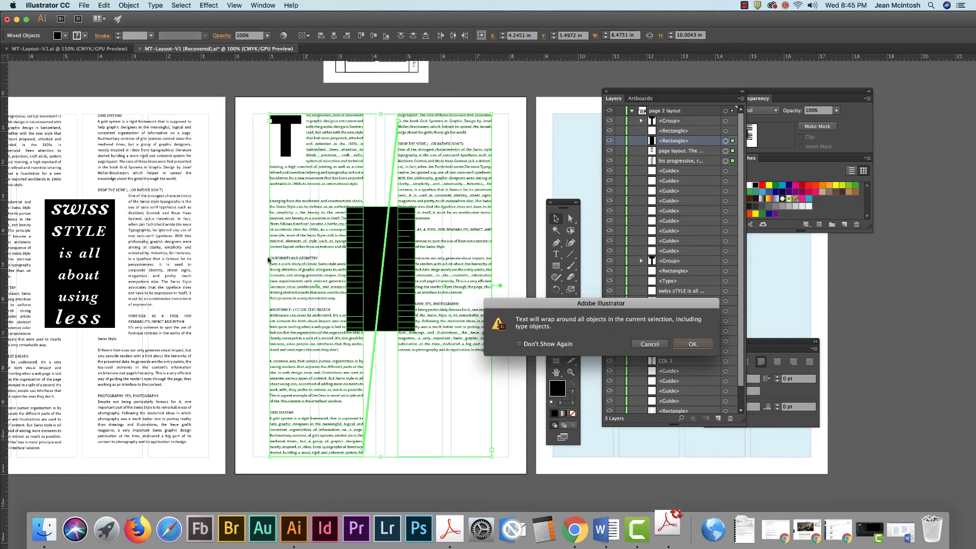
{"action": "left_click", "coordinate": [693, 345]}
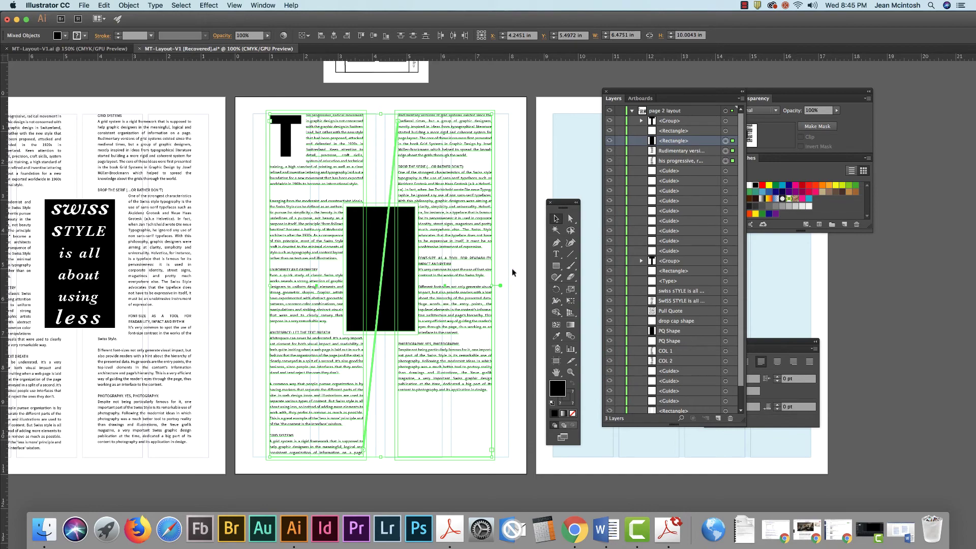
{"action": "left_click", "coordinate": [529, 178]}
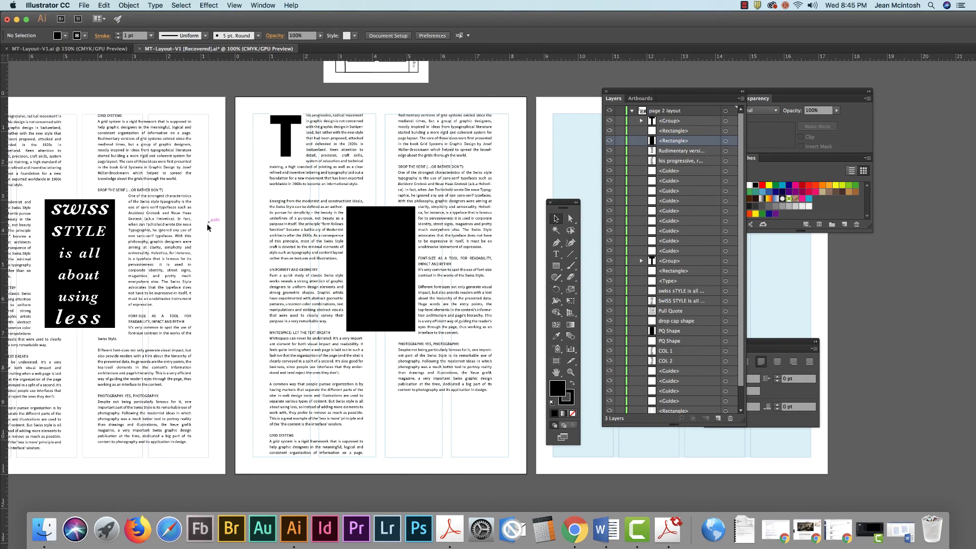
{"action": "scroll", "coordinate": [211, 223], "scroll_direction": "left", "scroll_amount": 10}
Place the 'SWISS STYLE is all about using less' text on the black box and make it white.
{"action": "scroll", "coordinate": [153, 108], "scroll_direction": "up", "scroll_amount": 5}
{"action": "scroll", "coordinate": [153, 108], "scroll_direction": "right", "scroll_amount": 2}
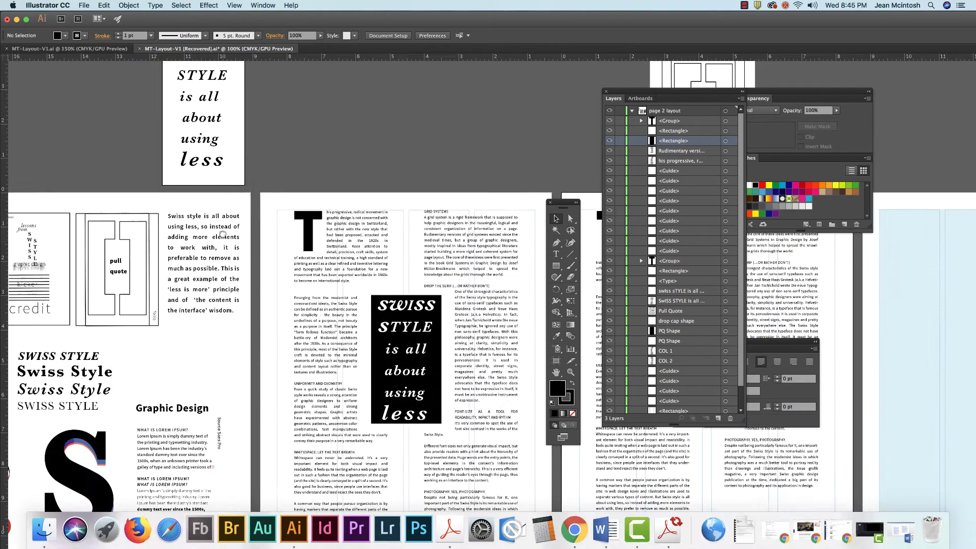
{"action": "left_click_drag", "start_coordinate": [153, 108], "coordinate": [424, 118]}
{"action": "left_click_drag", "start_coordinate": [477, 143], "coordinate": [198, 131]}
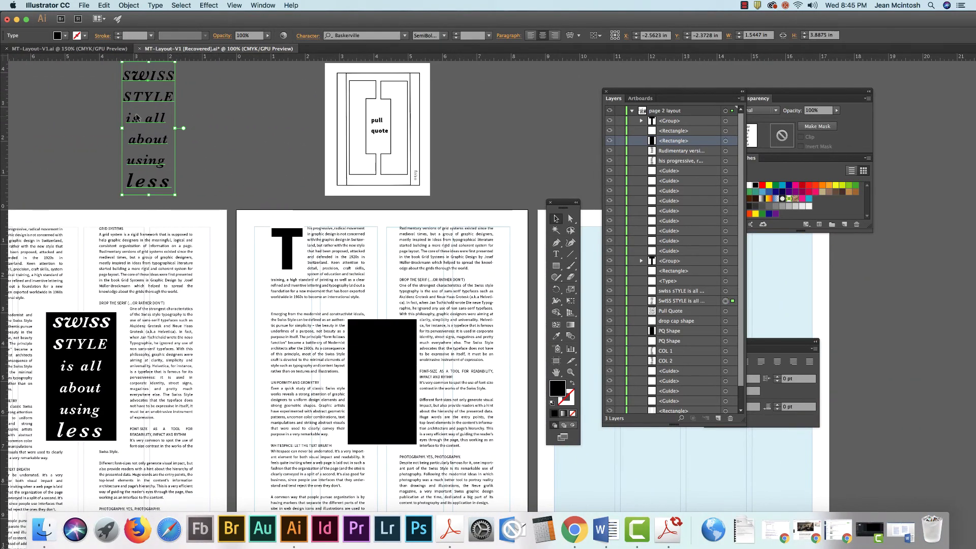
{"action": "left_click_drag", "start_coordinate": [150, 102], "coordinate": [385, 356]}
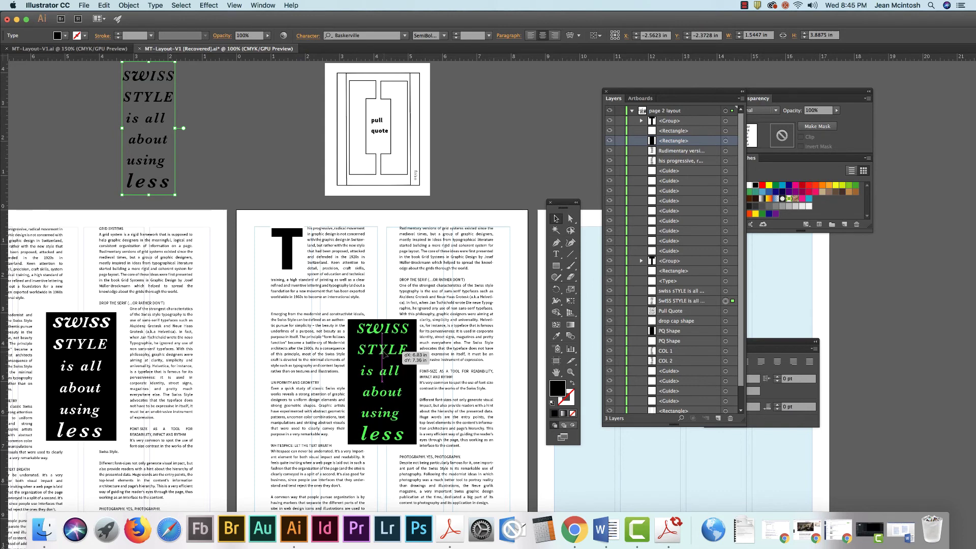
{"action": "left_click_drag", "start_coordinate": [397, 352], "coordinate": [397, 352]}
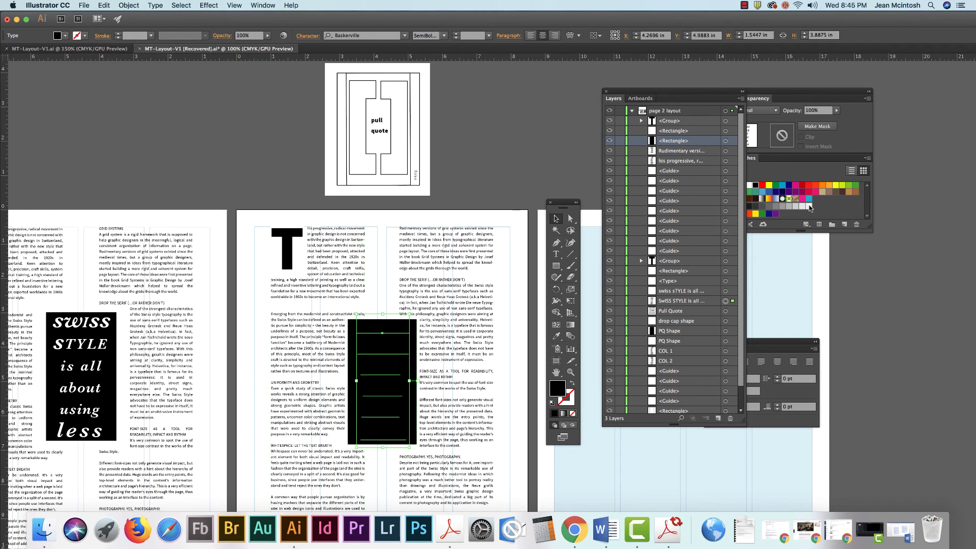
{"action": "left_click", "coordinate": [810, 208]}
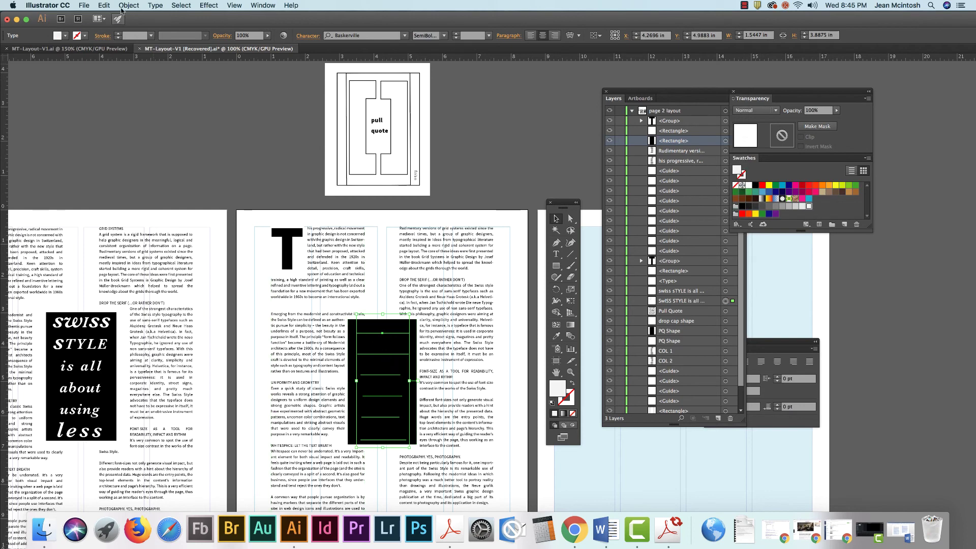
Bring the SWISS STYLE quote to the front, above the black rectangle.
{"action": "left_click", "coordinate": [130, 5]}
{"action": "mouse_move", "coordinate": [134, 18]}
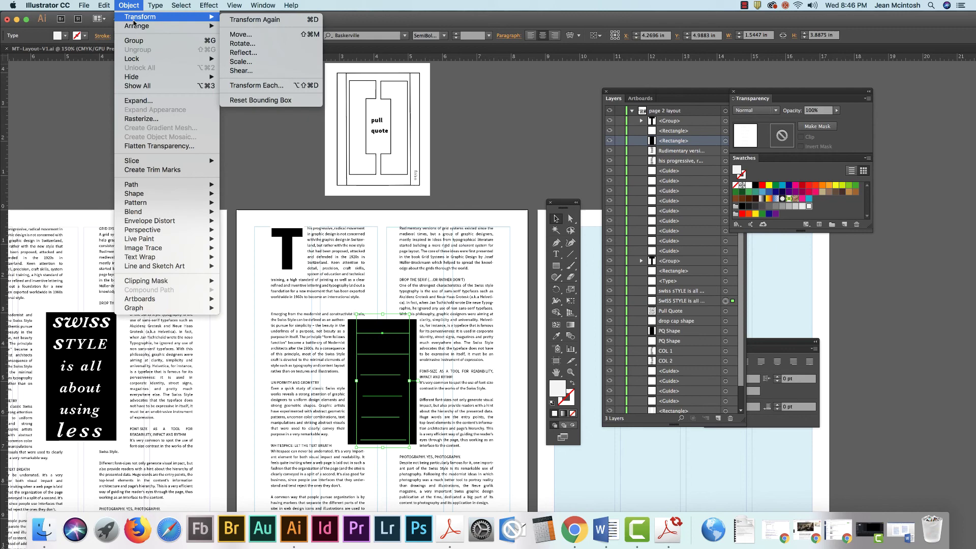
{"action": "left_click", "coordinate": [242, 26]}
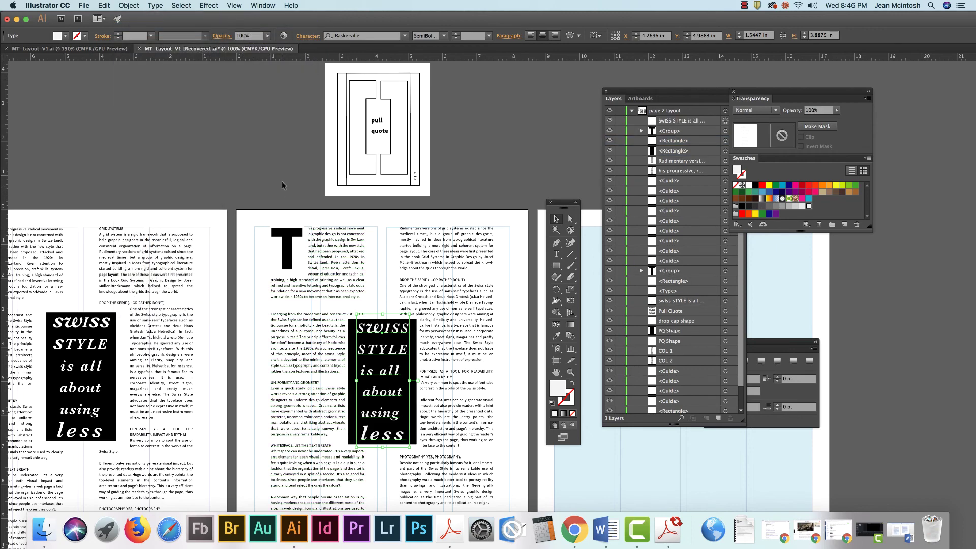
{"action": "left_click", "coordinate": [282, 166]}
{"action": "left_click_drag", "start_coordinate": [328, 322], "coordinate": [305, 237]}
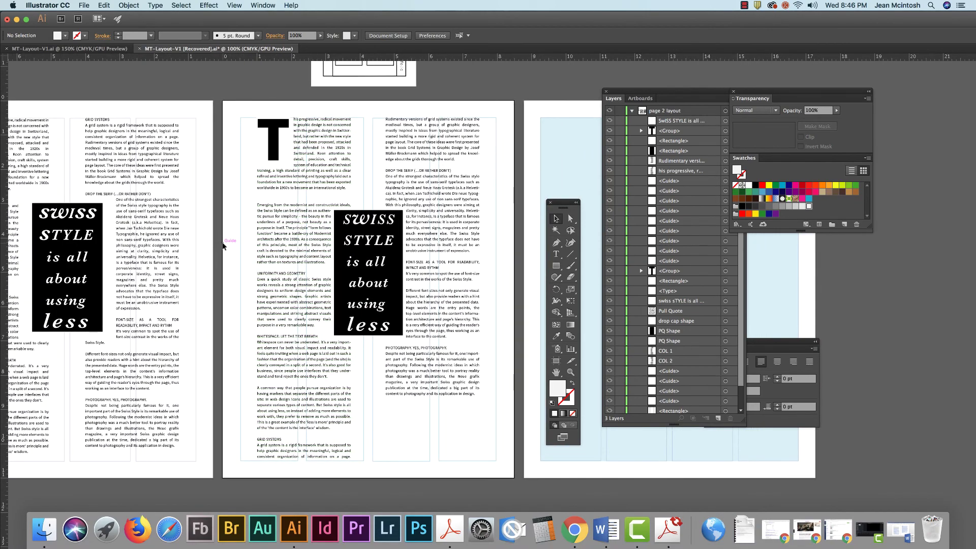